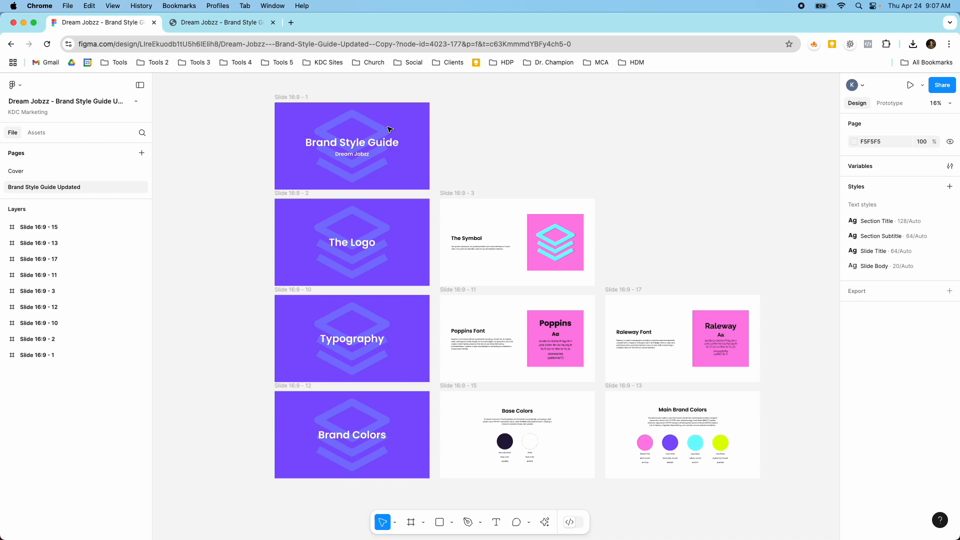
# Examine the style guide's title slide and the logo section, including the symbol slide
pyautogui.scroll(3, 389, 129)
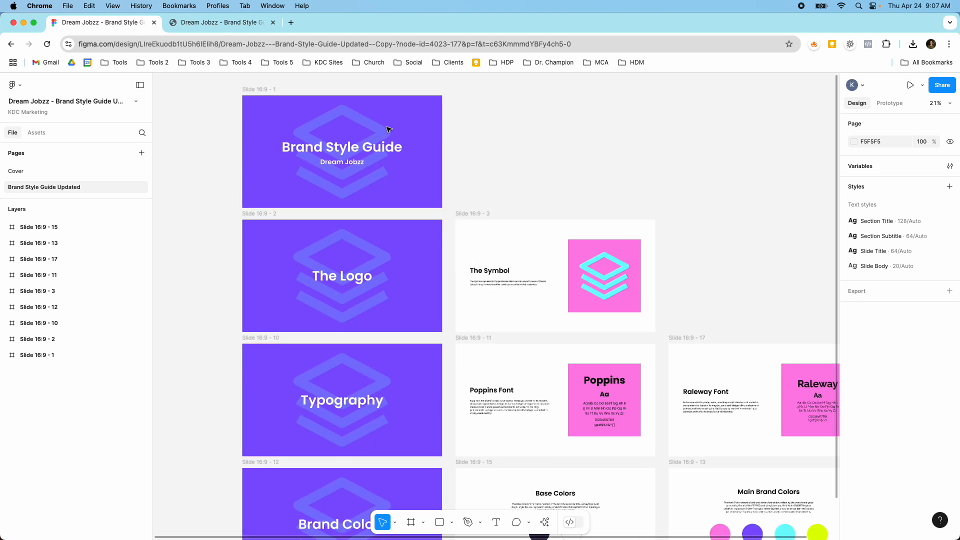
pyautogui.scroll(3, 389, 130)
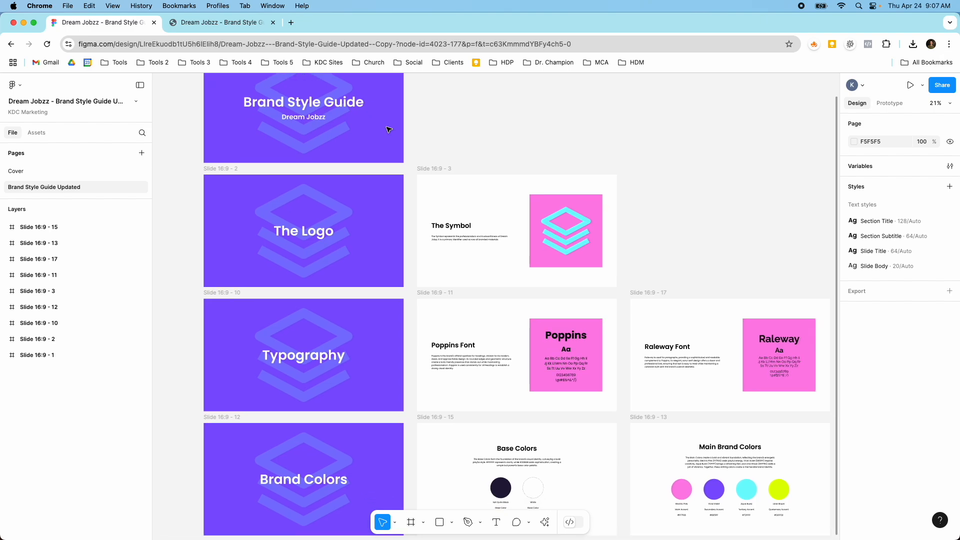
pyautogui.hscroll(-3, 389, 129)
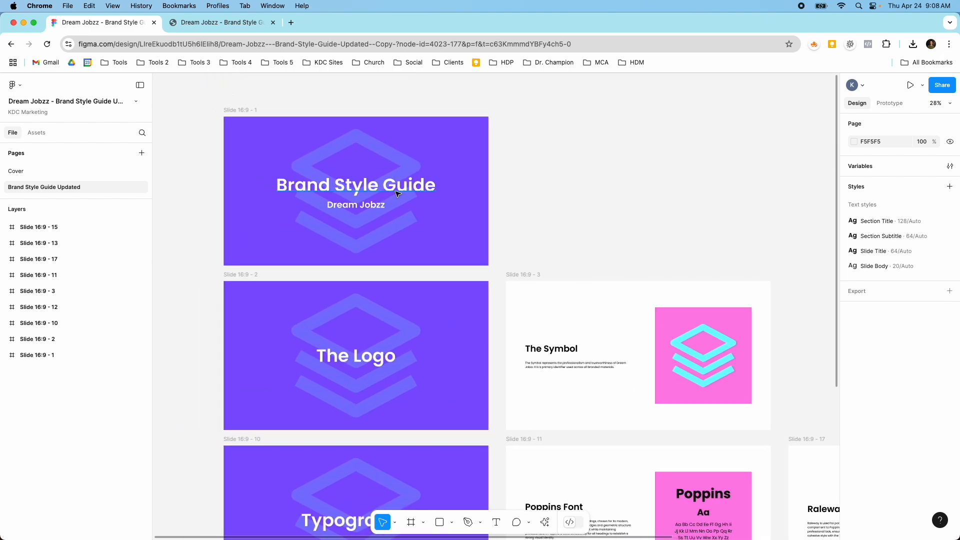
pyautogui.scroll(2, 398, 197)
pyautogui.scroll(-5, 397, 197)
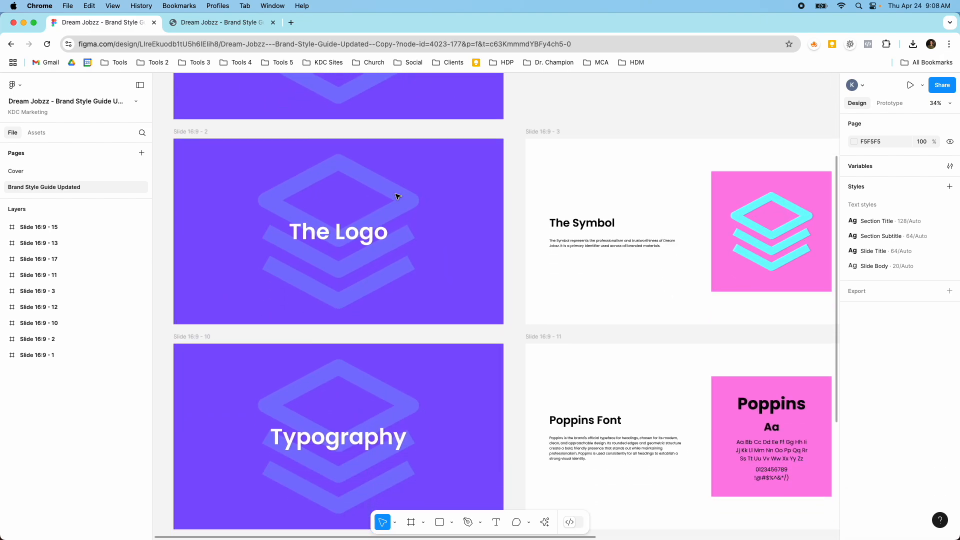
pyautogui.scroll(-4, 398, 197)
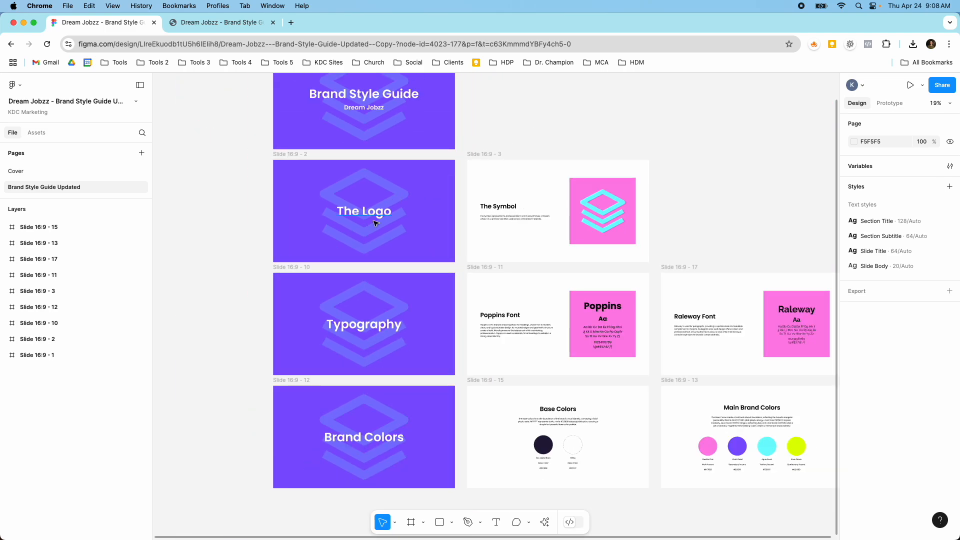
pyautogui.scroll(3, 376, 223)
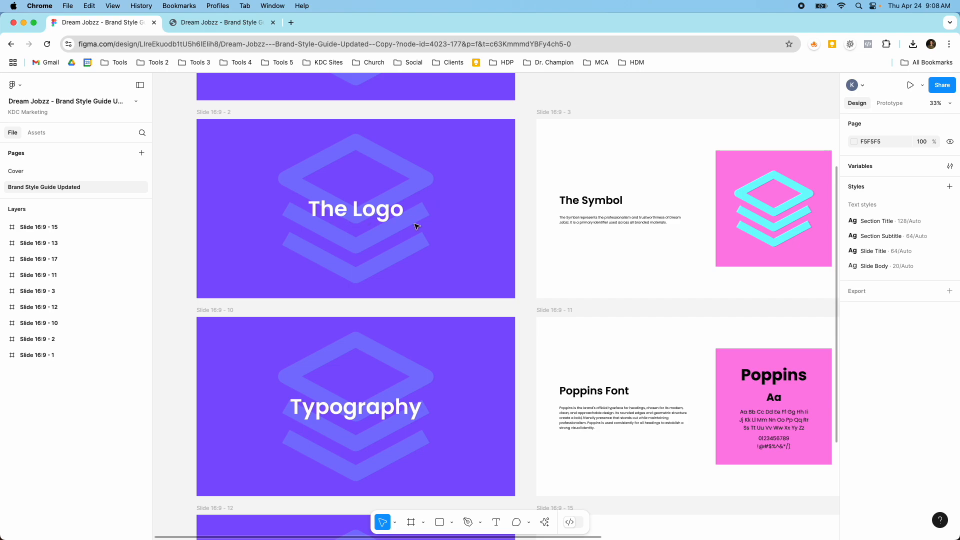
pyautogui.hscroll(5, 417, 227)
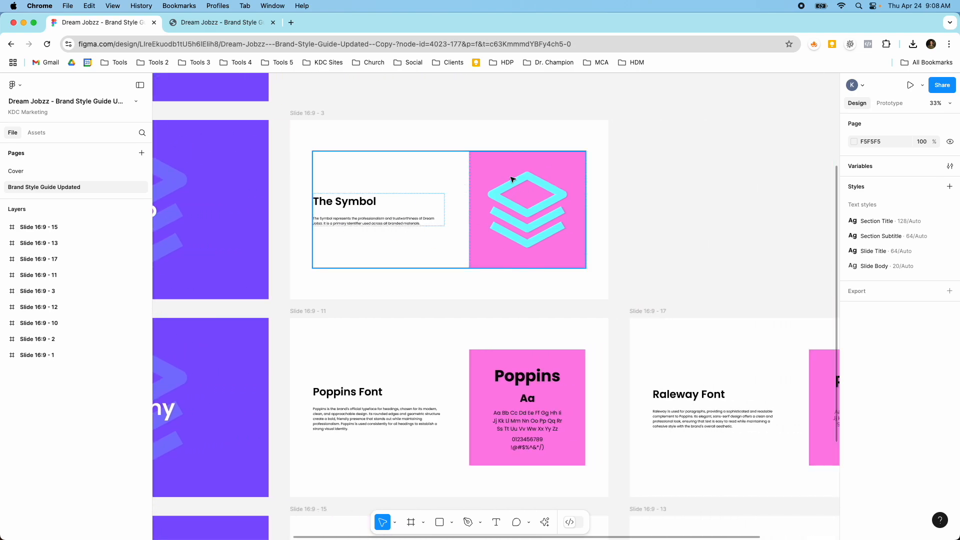
pyautogui.hscroll(-2, 435, 229)
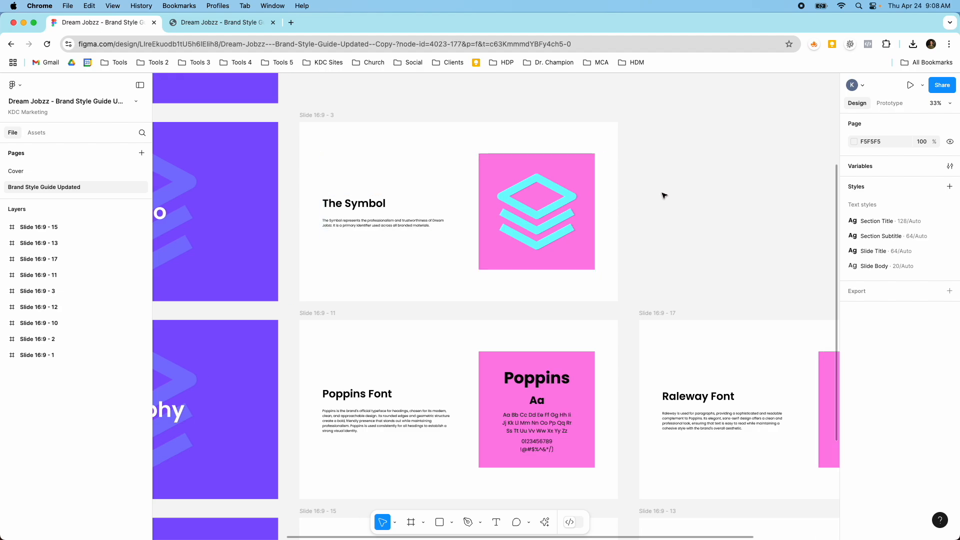
# Examine the typography section with its Poppins and Raleway font slides
pyautogui.keyDown('ctrl'); pyautogui.scroll(-3, 683, 215); pyautogui.keyUp('ctrl')
pyautogui.scroll(-2, 682, 215)
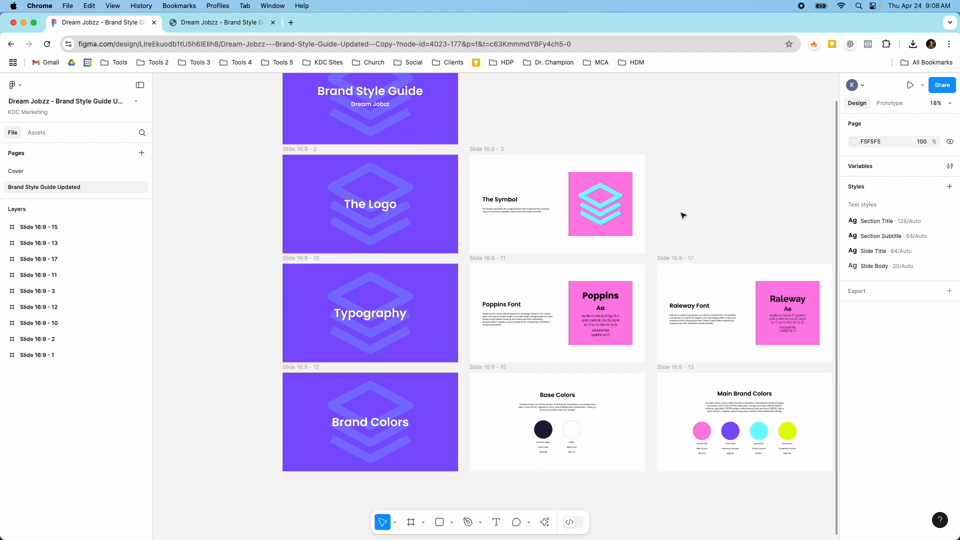
pyautogui.click(429, 312)
pyautogui.keyDown('ctrl'); pyautogui.scroll(5, 429, 313); pyautogui.keyUp('ctrl')
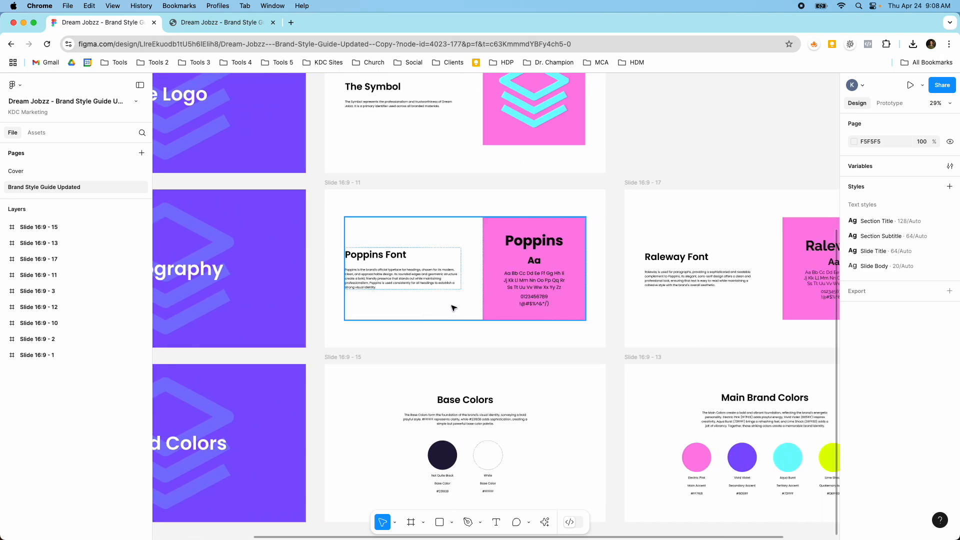
pyautogui.hscroll(3, 453, 307)
pyautogui.hscroll(1, 453, 307)
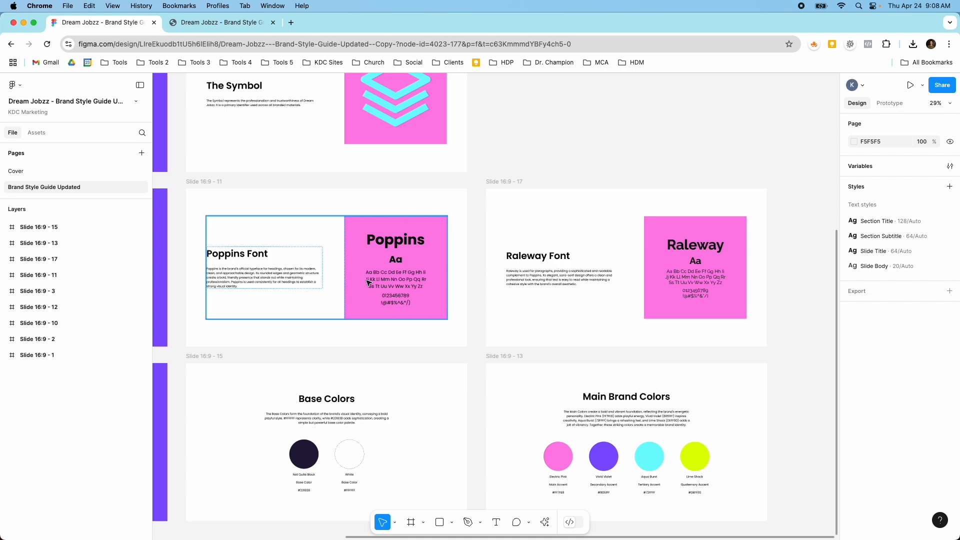
# Examine the brand colors section, reading the names, roles and hex codes on the base and main color slides
pyautogui.scroll(-3, 367, 283)
pyautogui.hscroll(-5, 367, 283)
pyautogui.scroll(-1, 367, 283)
pyautogui.hscroll(1, 367, 283)
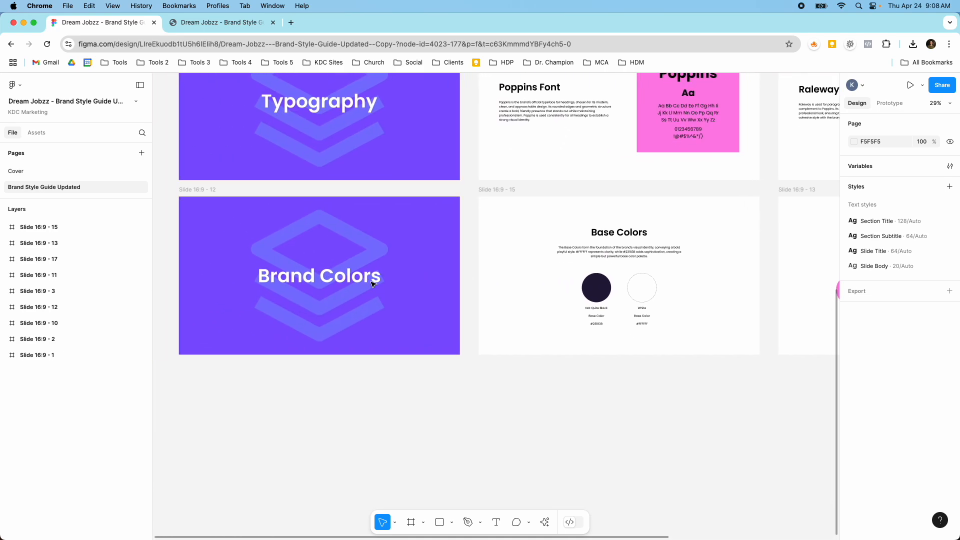
pyautogui.scroll(-2, 368, 283)
pyautogui.scroll(6, 583, 302)
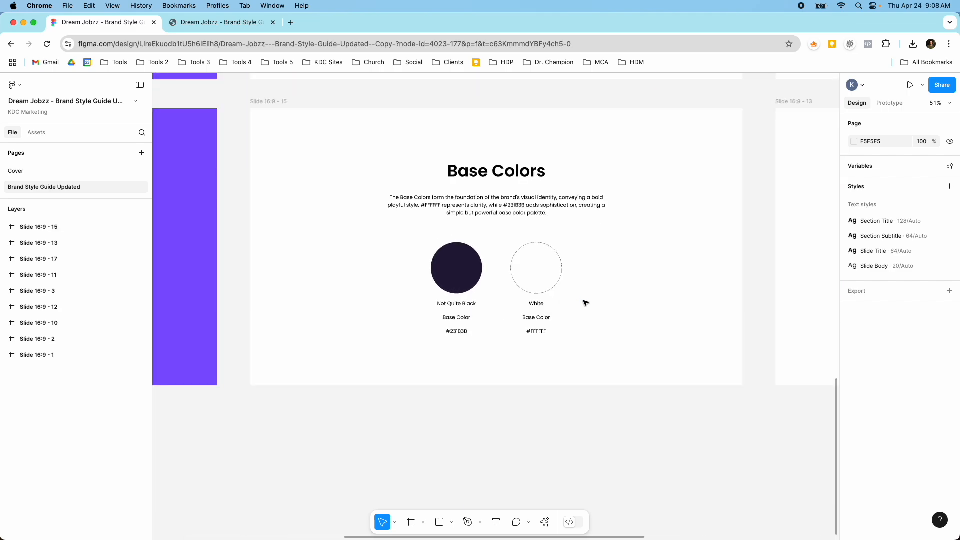
pyautogui.scroll(4, 585, 302)
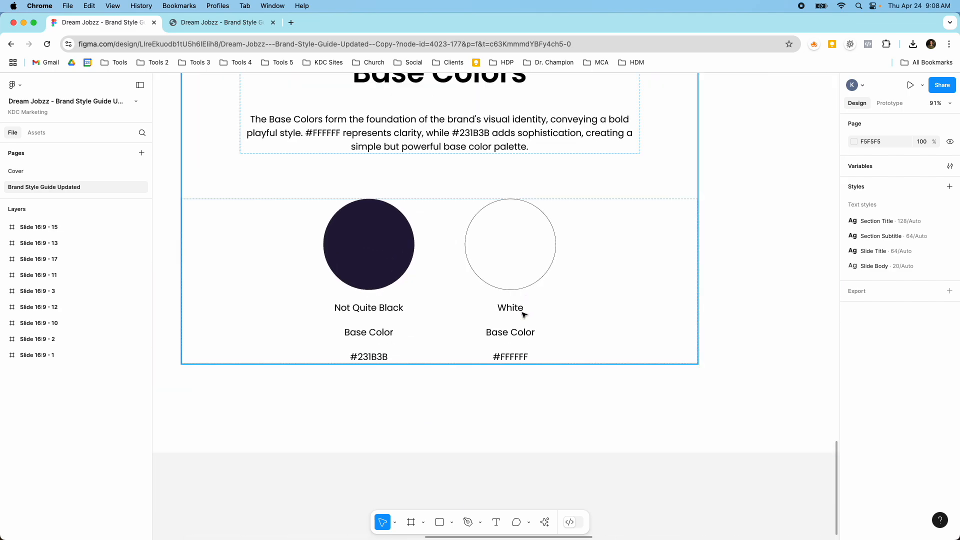
pyautogui.scroll(-5, 523, 314)
pyautogui.hscroll(5, 517, 340)
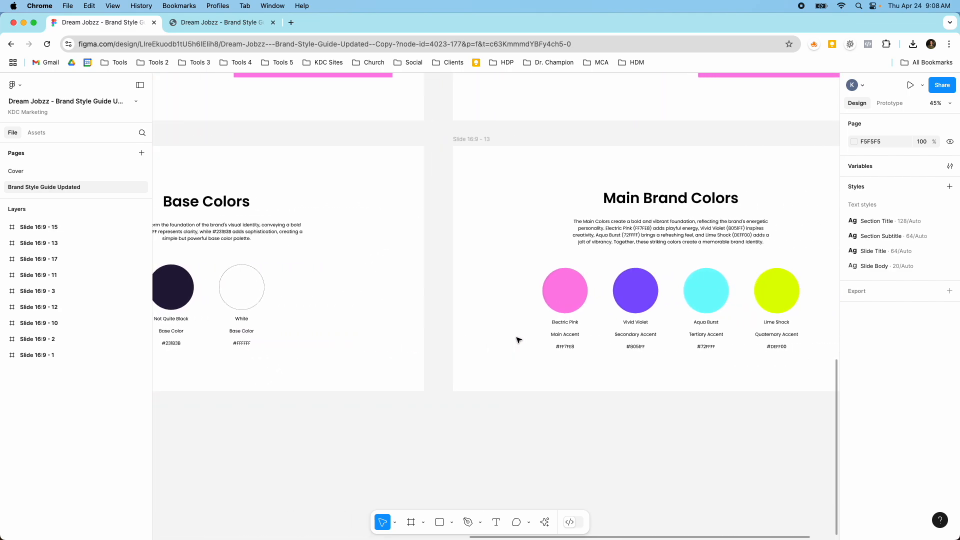
pyautogui.hscroll(6, 518, 340)
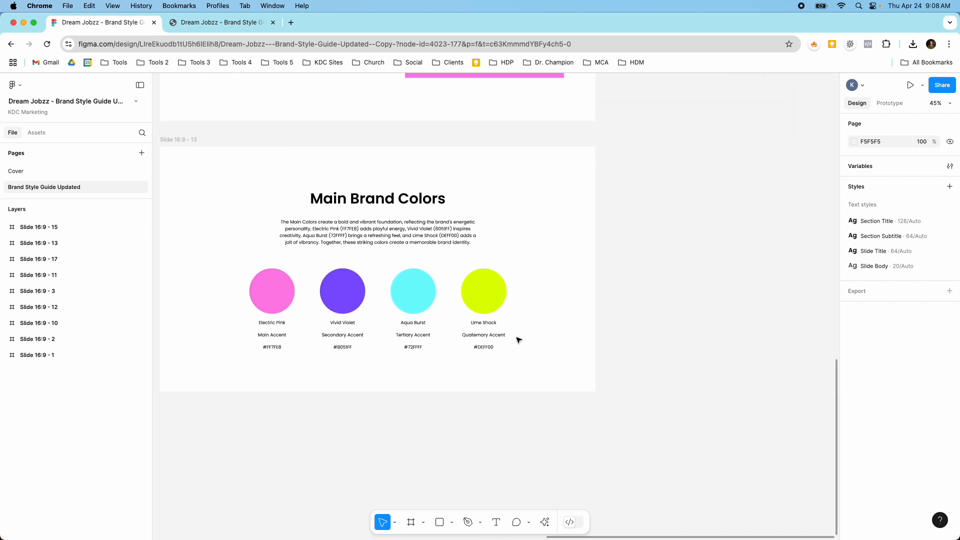
pyautogui.scroll(4, 340, 312)
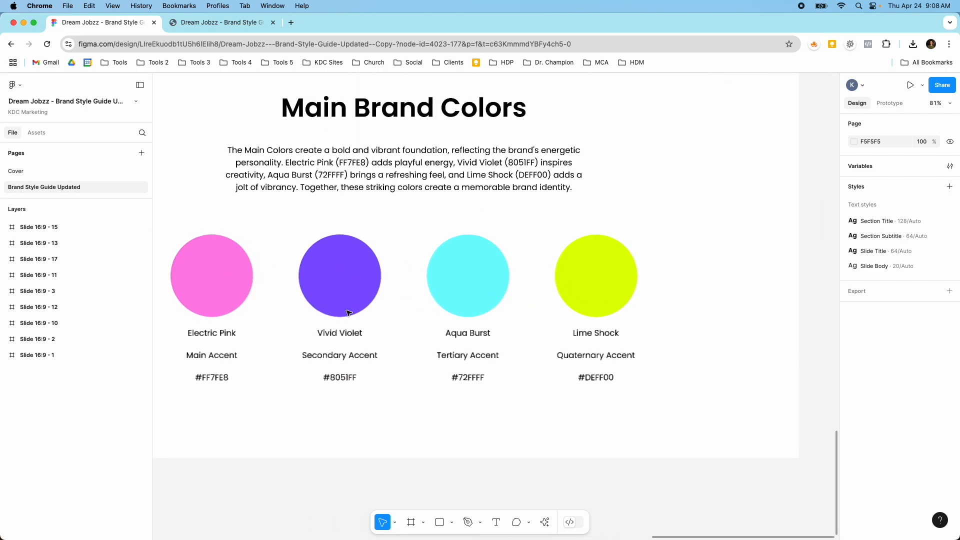
pyautogui.hscroll(-5, 513, 347)
pyautogui.scroll(2, 513, 347)
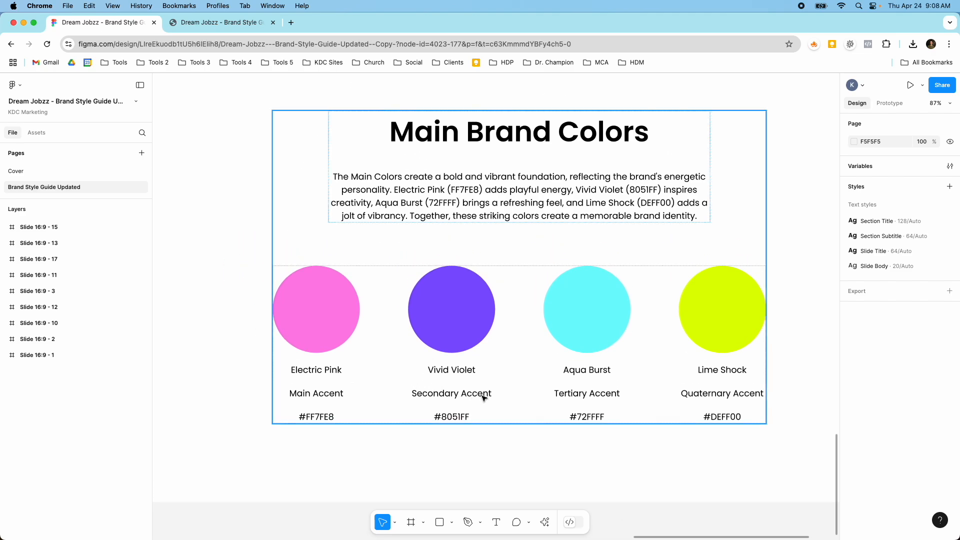
pyautogui.scroll(-5, 483, 398)
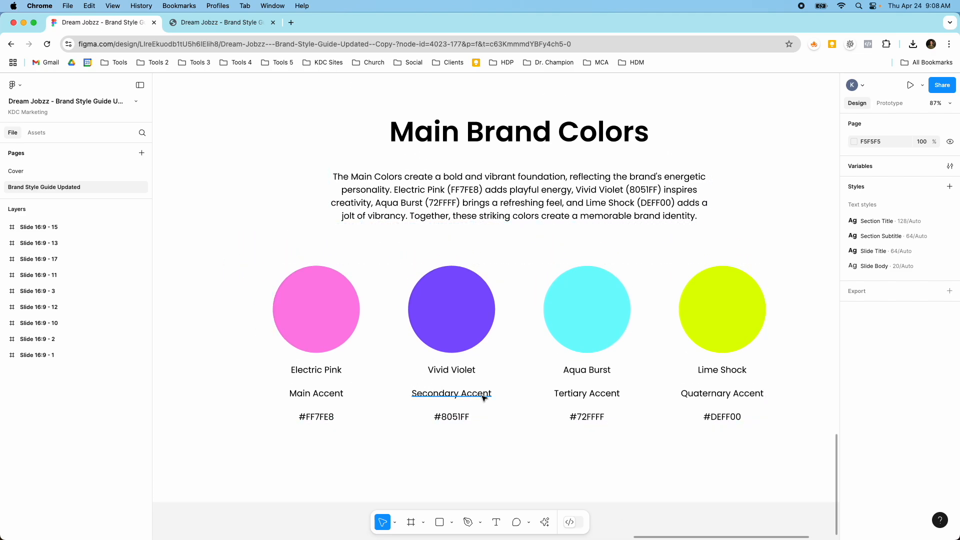
pyautogui.scroll(-5, 483, 397)
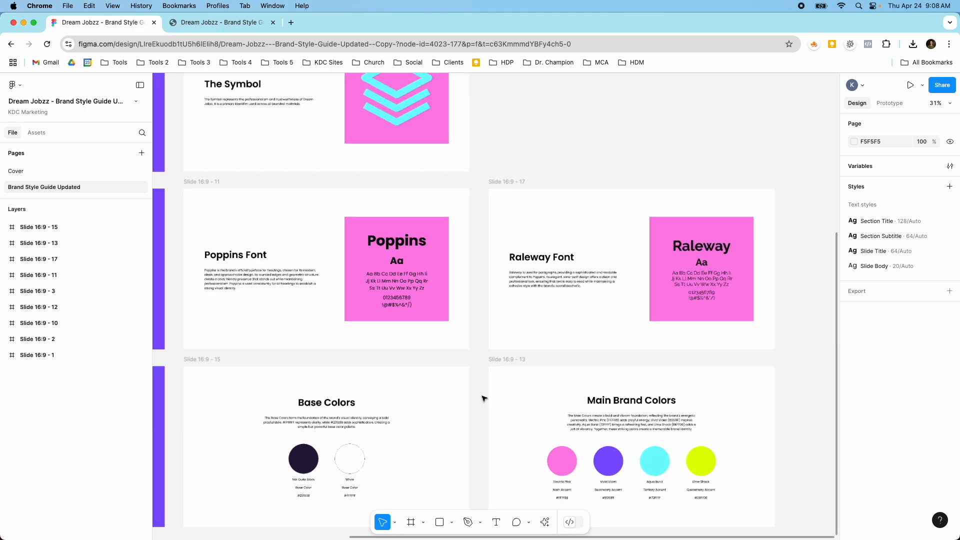
pyautogui.hscroll(-2, 483, 398)
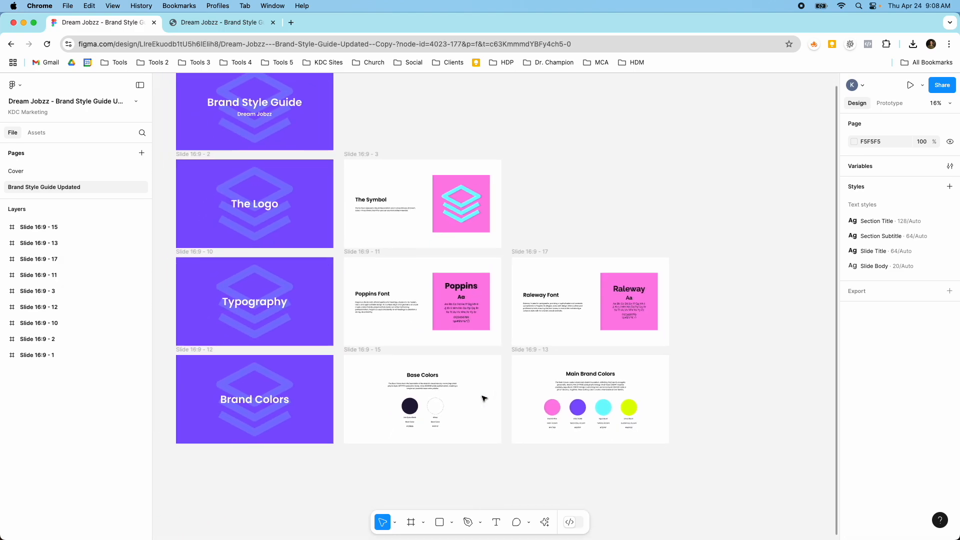
# Switch to the exported PDF of the brand style guide and review its pages from the cover to the main brand colors
pyautogui.click(220, 22)
pyautogui.scroll(-10, 326, 198)
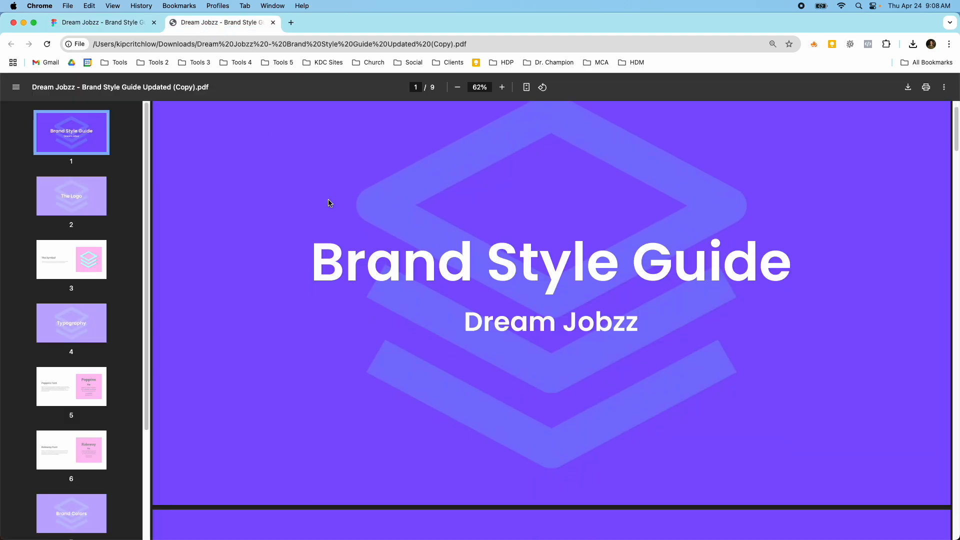
pyautogui.scroll(-10, 328, 202)
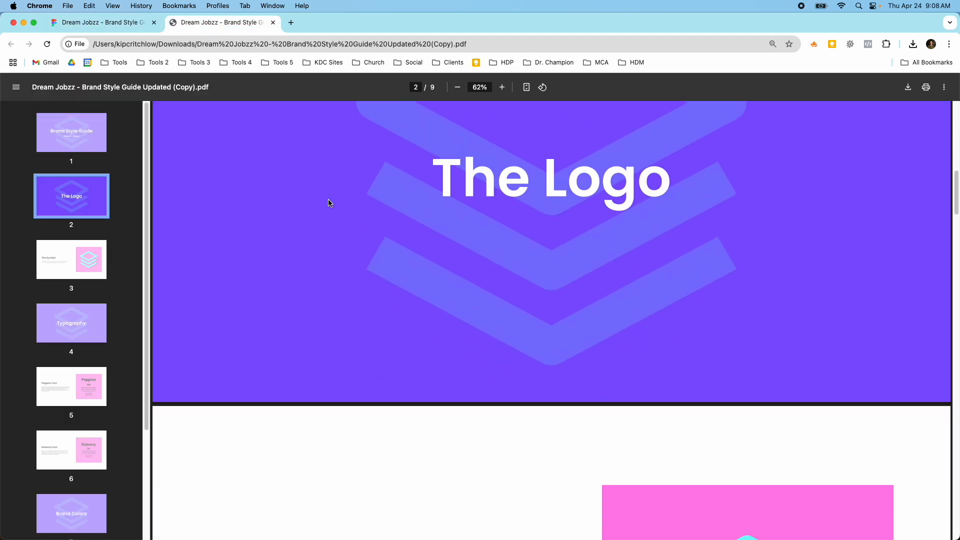
pyautogui.scroll(-20, 328, 202)
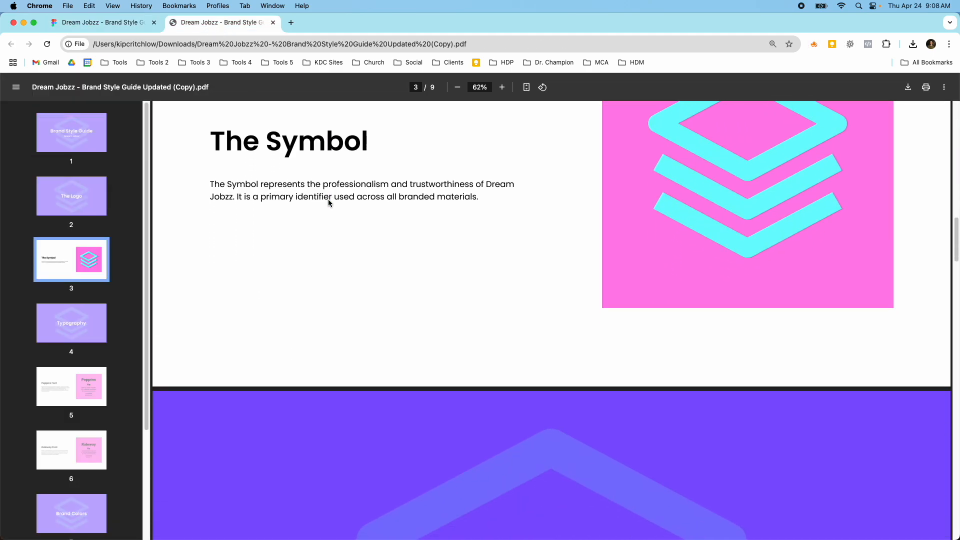
pyautogui.scroll(-20, 328, 202)
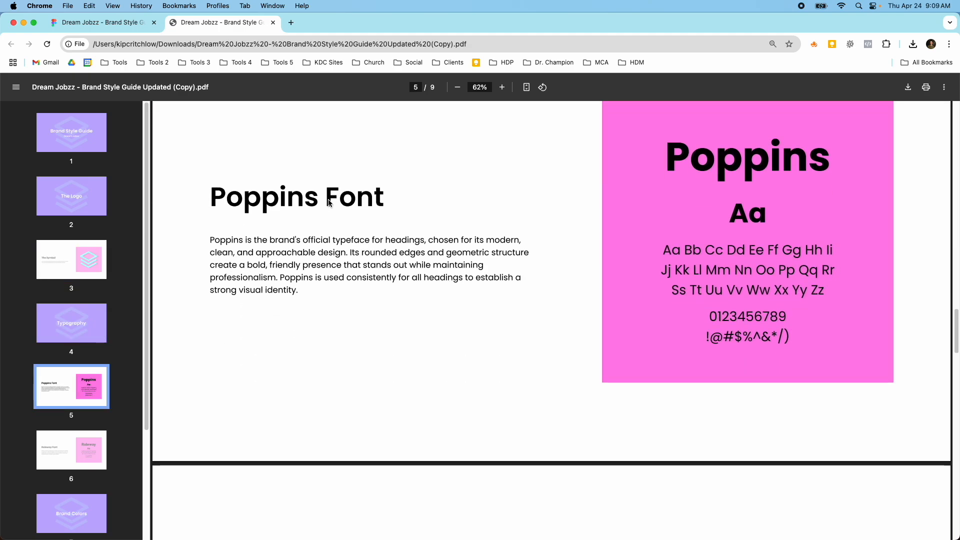
pyautogui.scroll(-12, 328, 202)
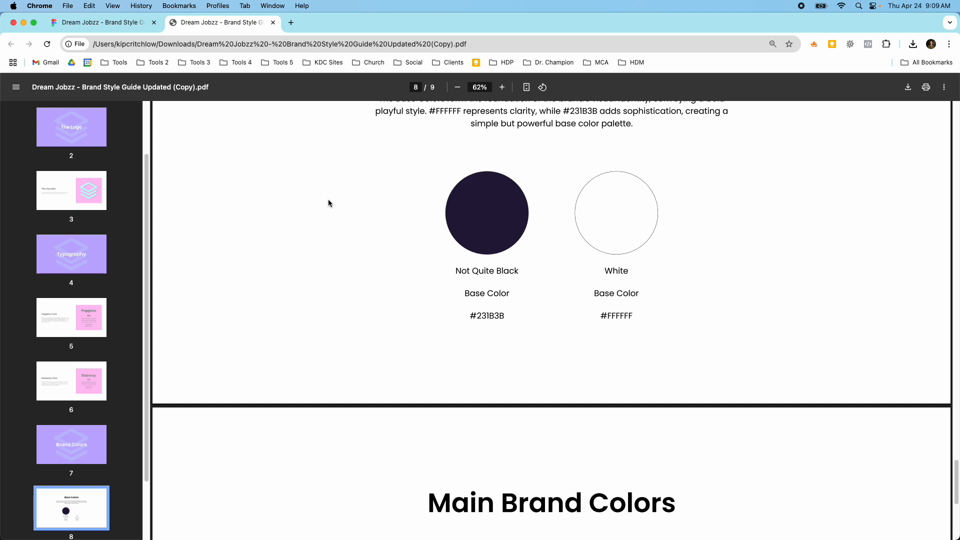
pyautogui.scroll(3, 328, 202)
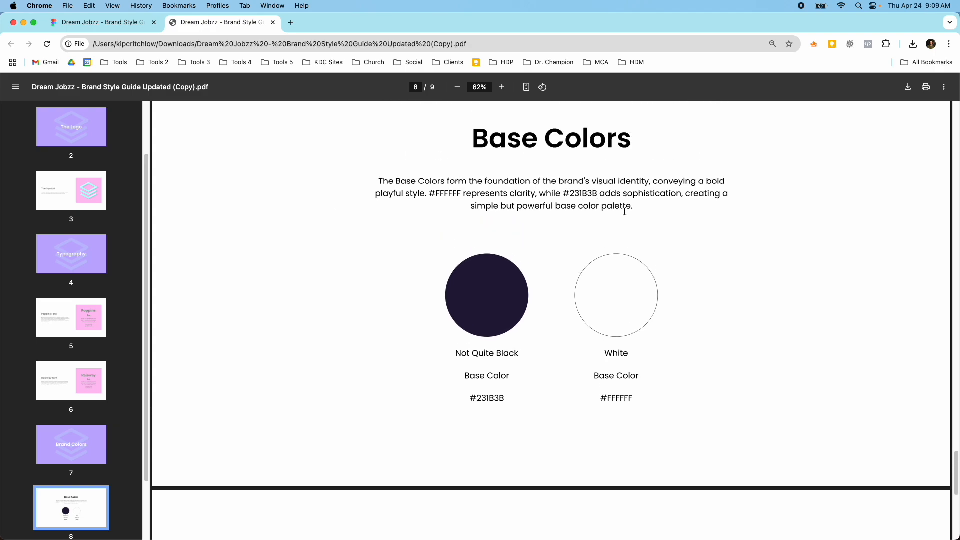
pyautogui.scroll(-15, 624, 212)
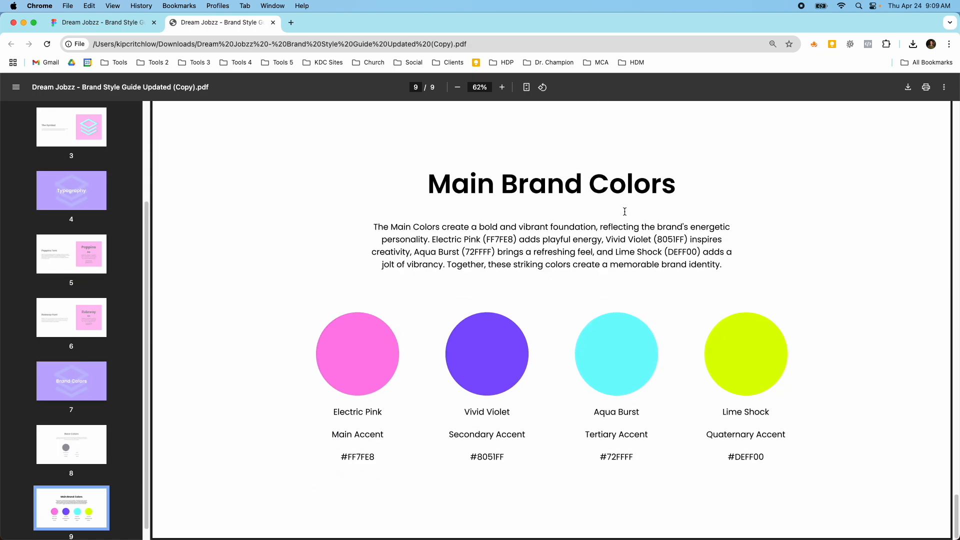
pyautogui.scroll(20, 625, 212)
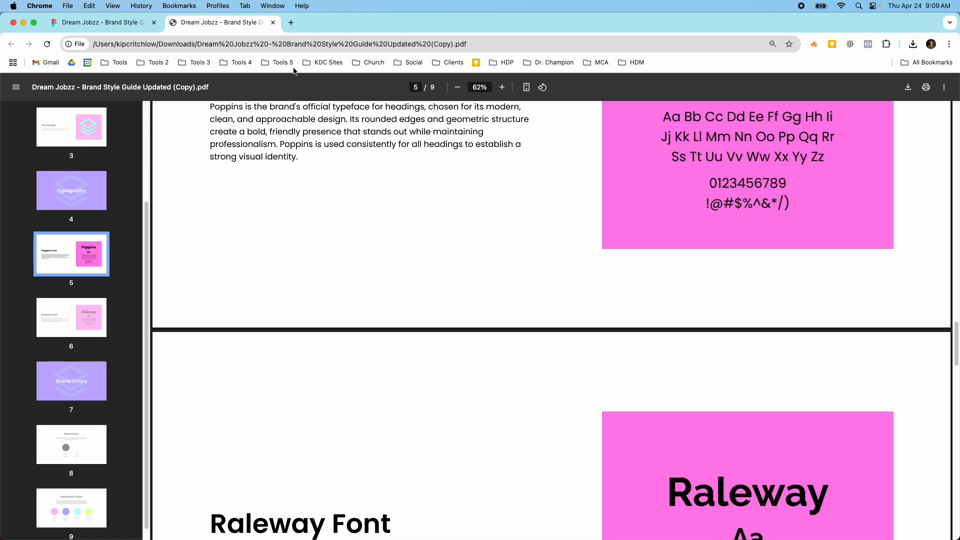
# Return to the Figma style guide and duplicate the Brand Colors section slide directly below the original with a 113 px gap
pyautogui.click(138, 30)
pyautogui.scroll(-5, 270, 308)
pyautogui.scroll(8, 248, 328)
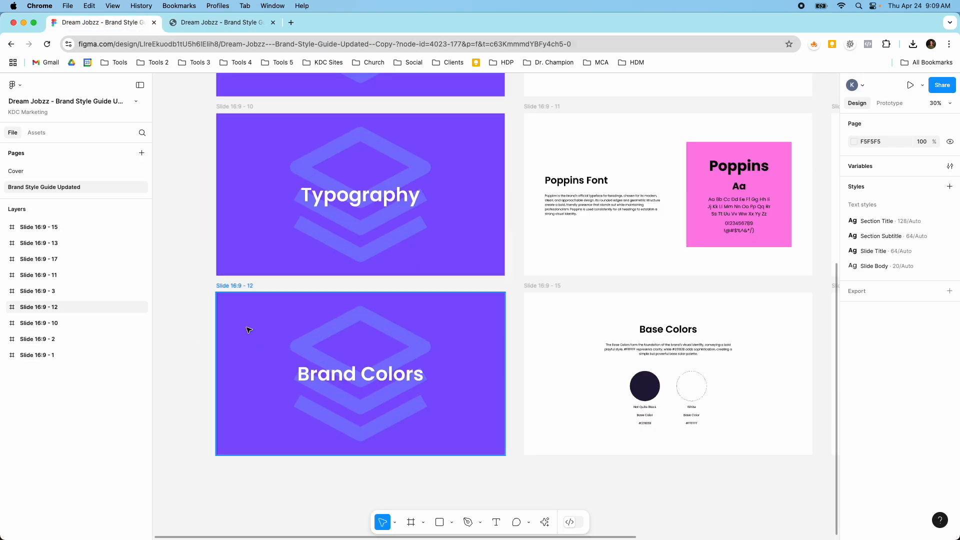
pyautogui.click(239, 290)
pyautogui.scroll(-3, 270, 290)
pyautogui.moveTo(278, 264); pyautogui.dragTo(276, 441)
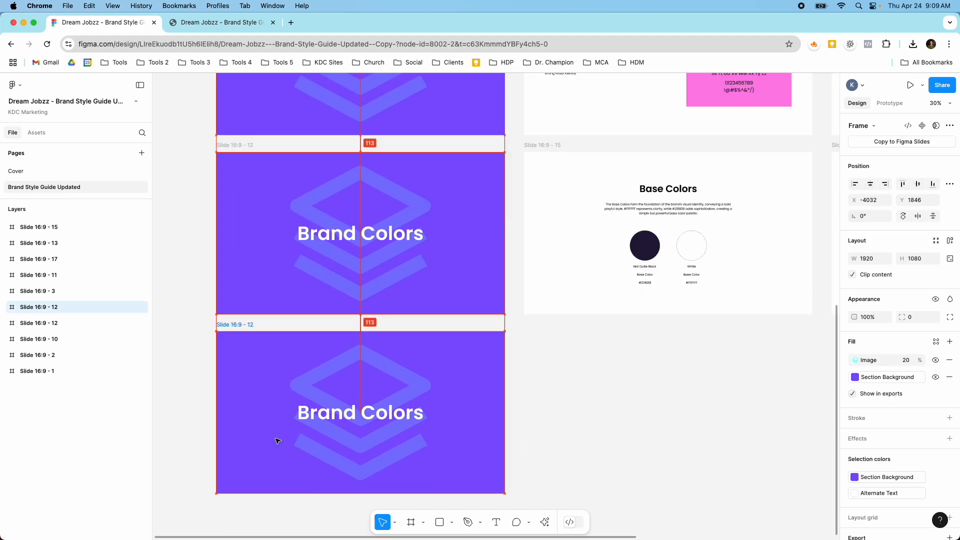
pyautogui.scroll(3, 310, 386)
pyautogui.scroll(-5, 310, 386)
pyautogui.scroll(5, 320, 400)
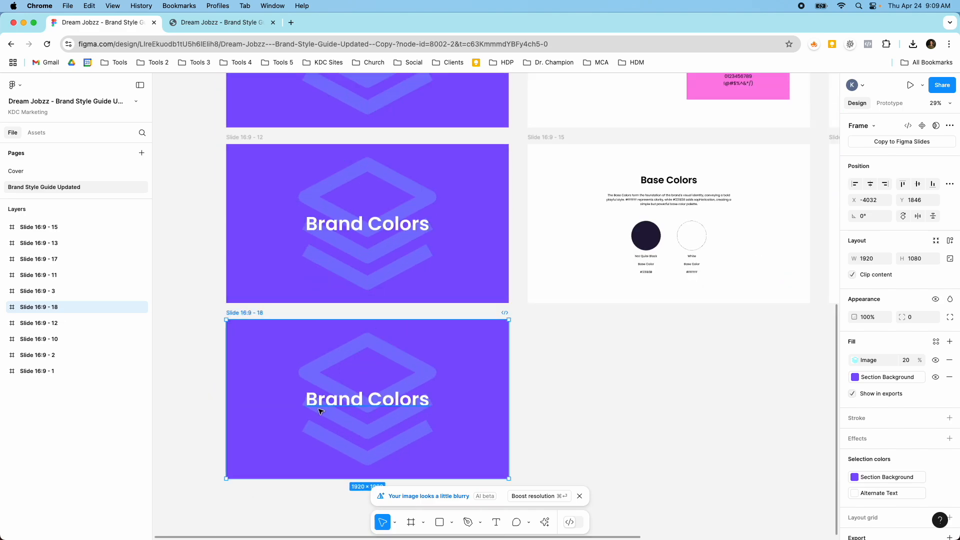
# Change the title on the duplicated section slide to "Social Media"
pyautogui.click(321, 410)
pyautogui.write('Social')
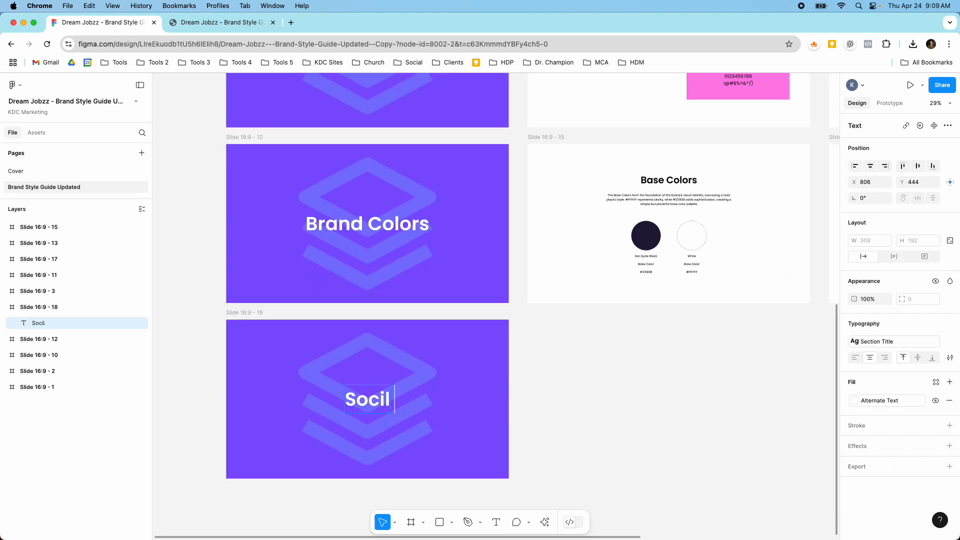
pyautogui.write(' Media')
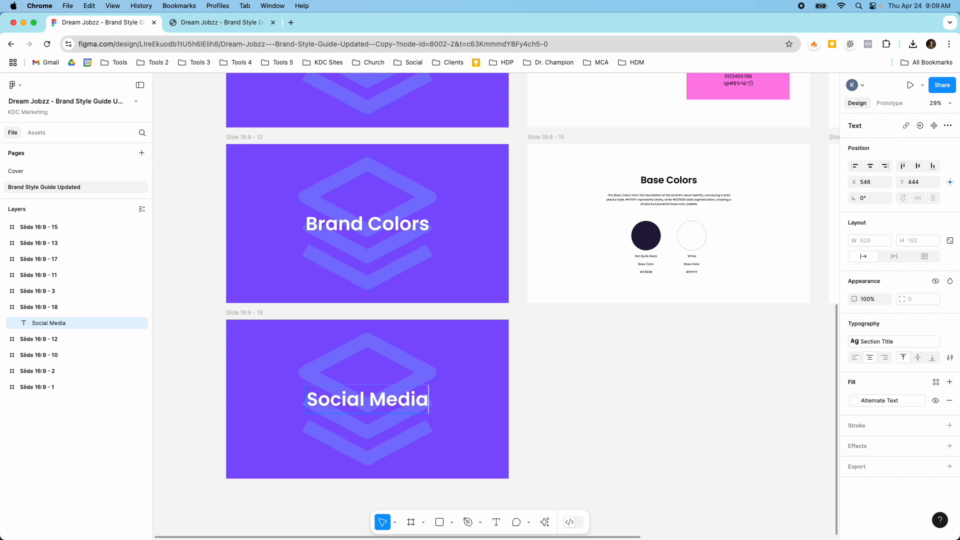
pyautogui.press('Escape')
pyautogui.scroll(-5, 532, 358)
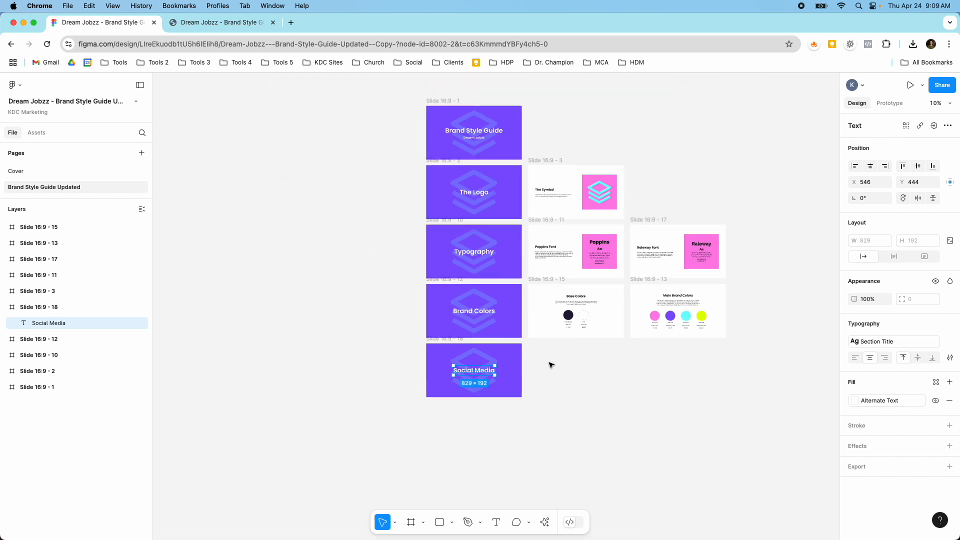
# Duplicate the Poppins Font slide into the empty spot beside the Social Media section slide
pyautogui.scroll(3, 548, 365)
pyautogui.scroll(1, 463, 160)
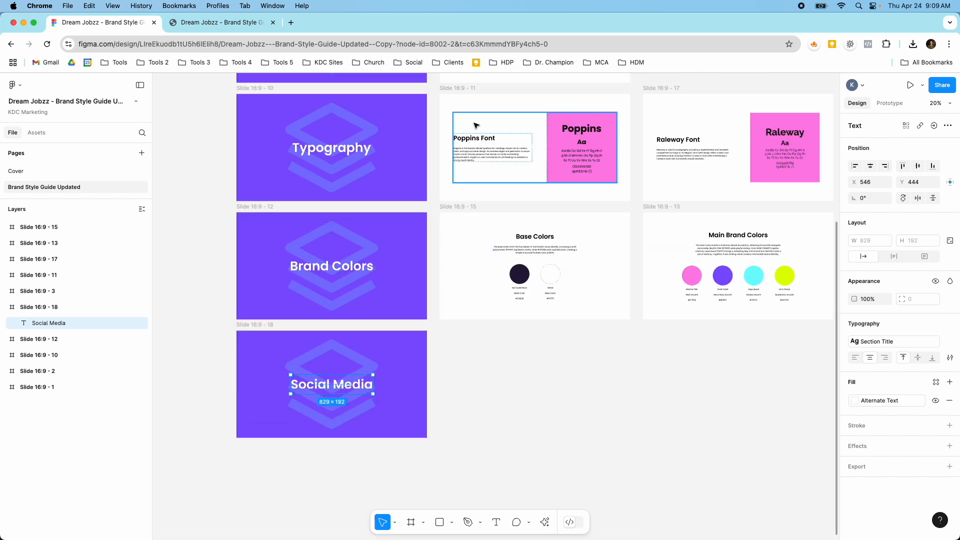
pyautogui.click(460, 96)
pyautogui.moveTo(476, 111); pyautogui.dragTo(474, 346)
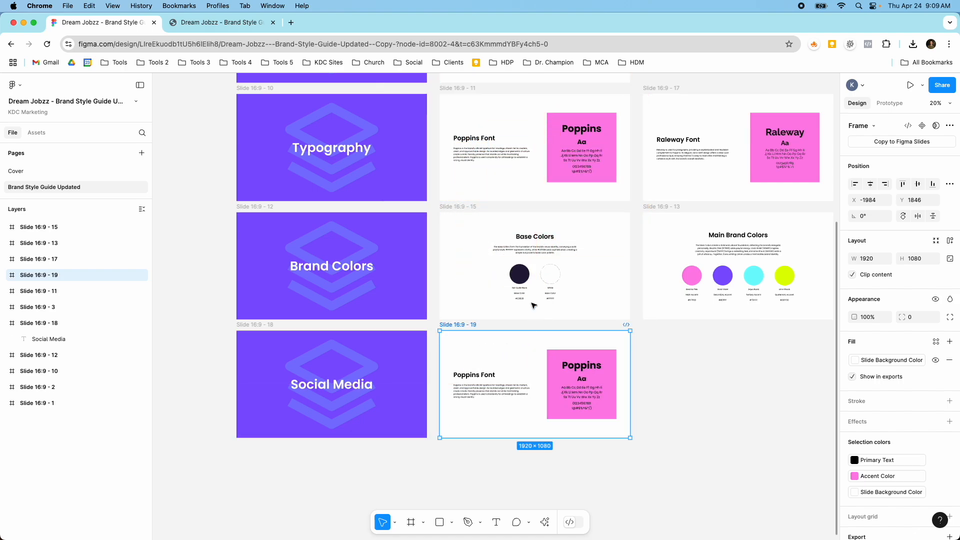
# Delete the duplicated Poppins Font slide and the Social Media section slide
pyautogui.scroll(2, 527, 279)
pyautogui.scroll(5, 528, 279)
pyautogui.scroll(-8, 525, 286)
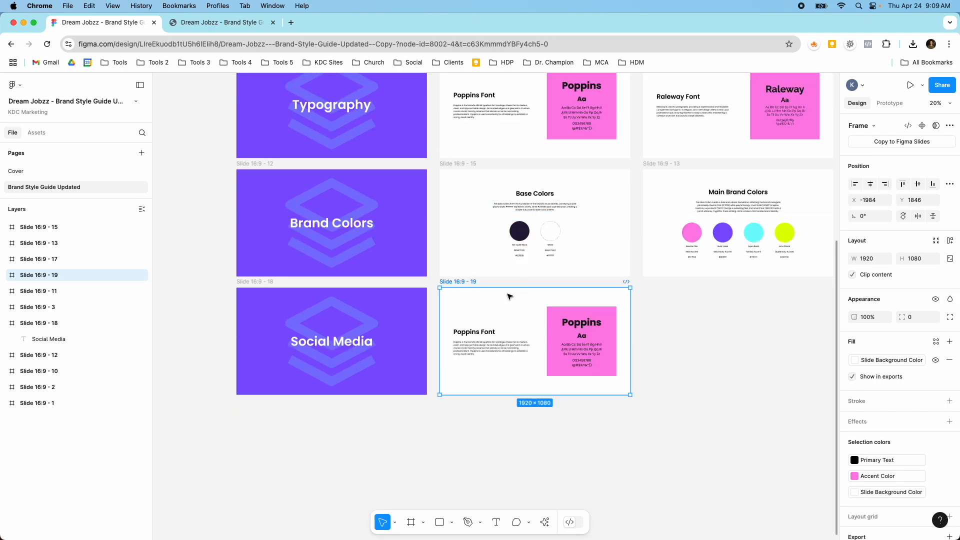
pyautogui.press('Escape')
pyautogui.click(447, 282)
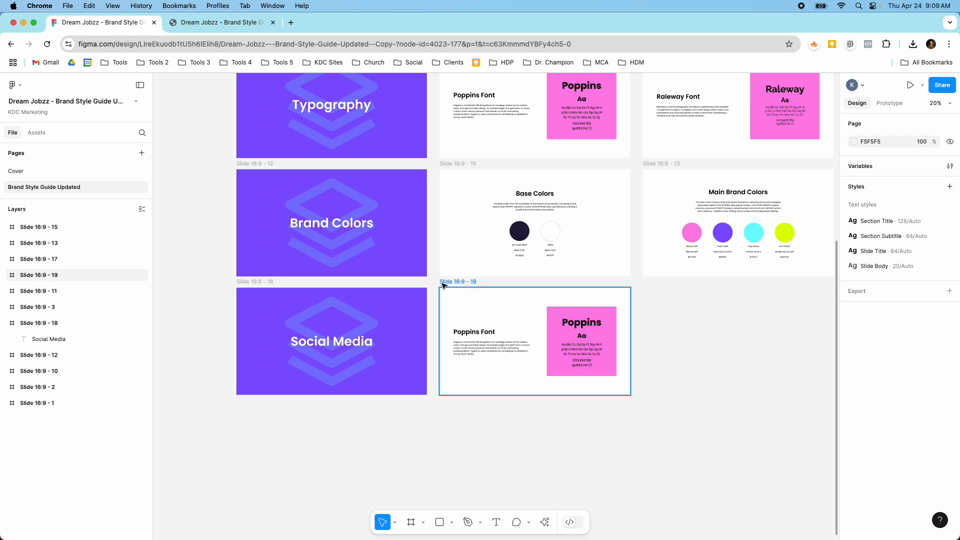
pyautogui.press('Delete')
pyautogui.scroll(-3, 446, 281)
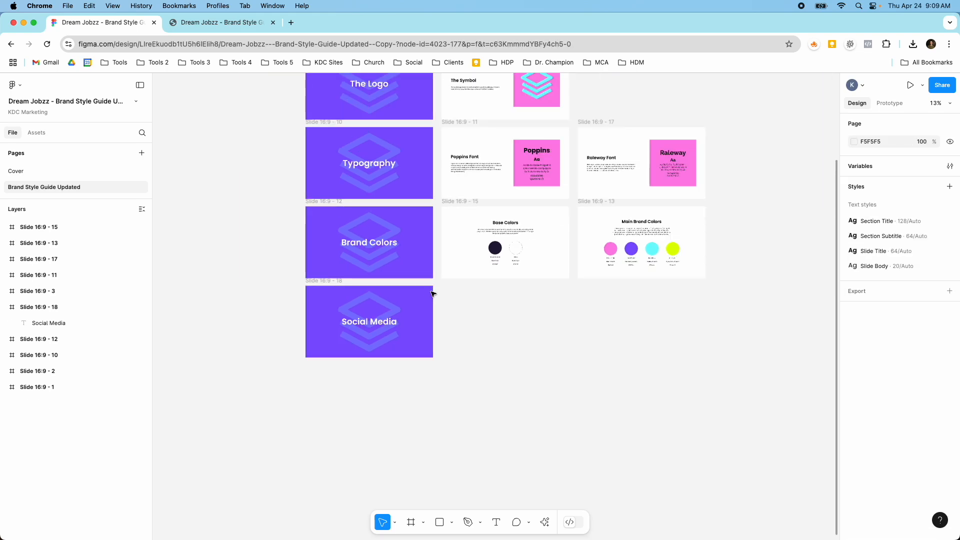
pyautogui.click(342, 286)
pyautogui.press('Delete')
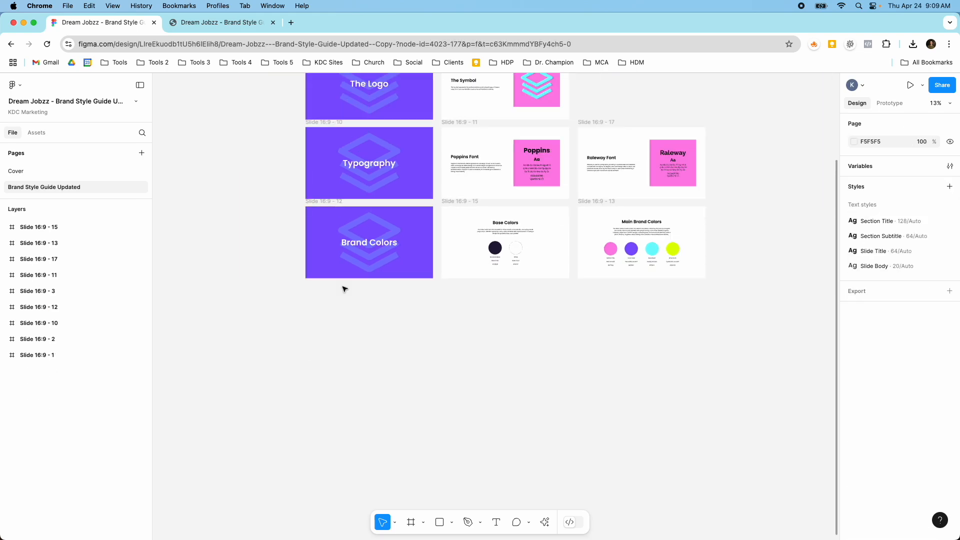
# Open the file's variables and view the Text collection alongside the slides
pyautogui.scroll(5, 390, 275)
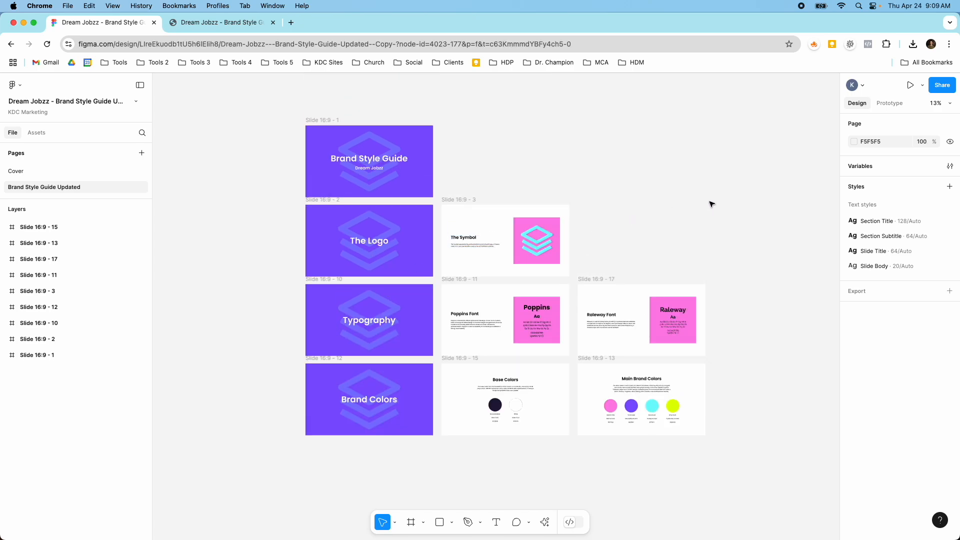
pyautogui.click(951, 167)
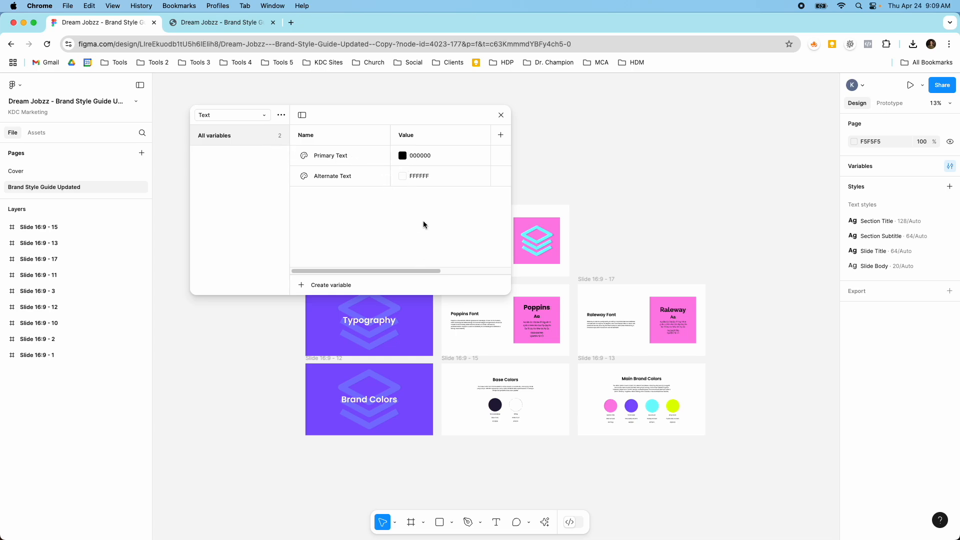
pyautogui.scroll(5, 365, 310)
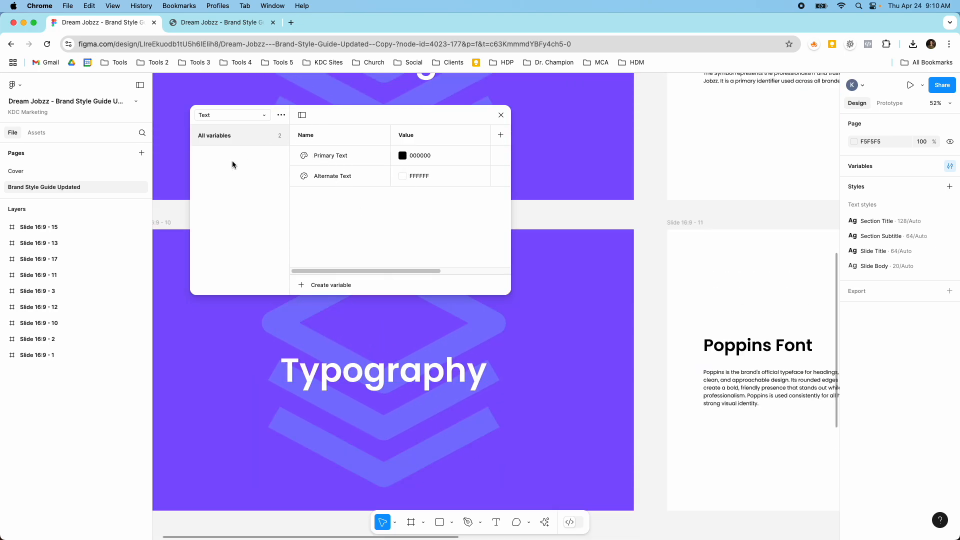
pyautogui.scroll(-10, 185, 230)
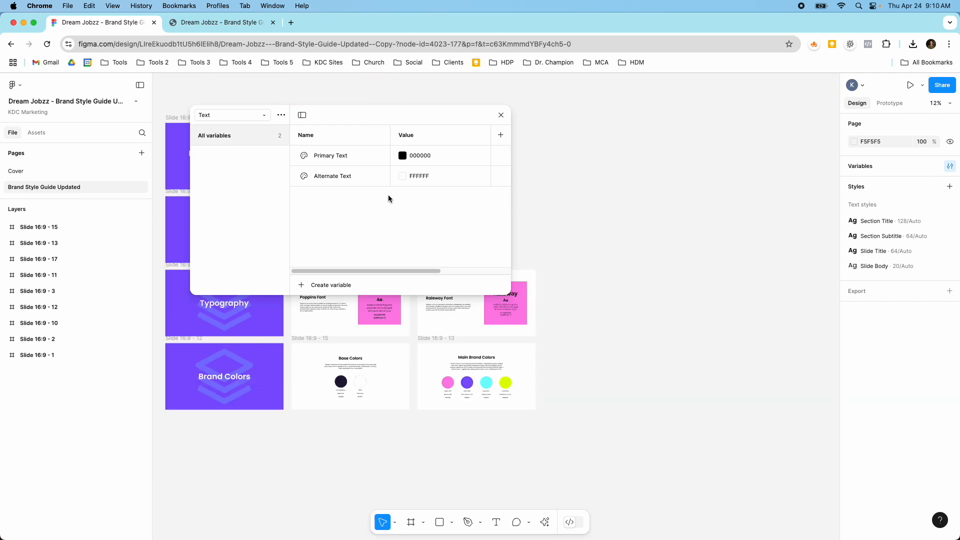
# Try red BA3737 for the Alternate Text variable and set it back to FFFFFF
pyautogui.click(403, 176)
pyautogui.click(479, 239)
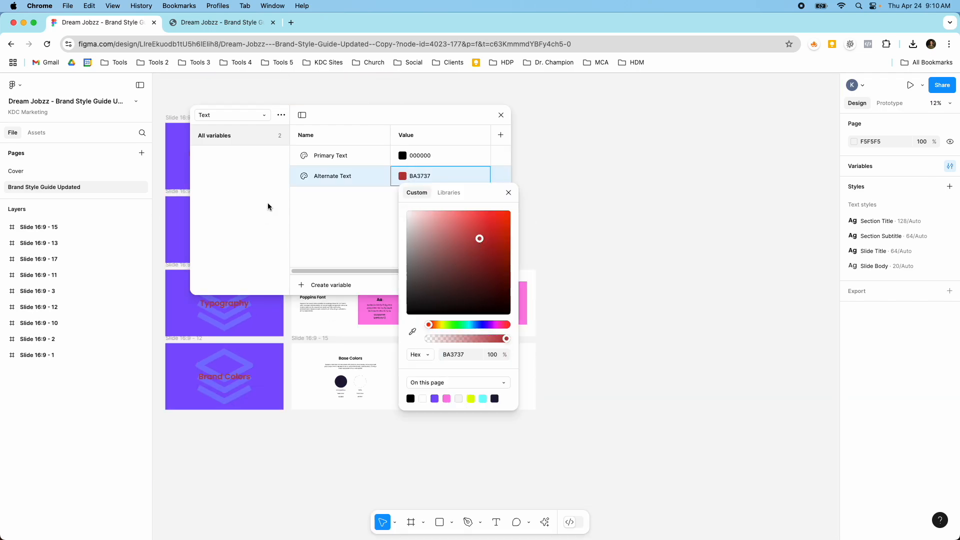
pyautogui.moveTo(303, 126); pyautogui.dragTo(555, 135)
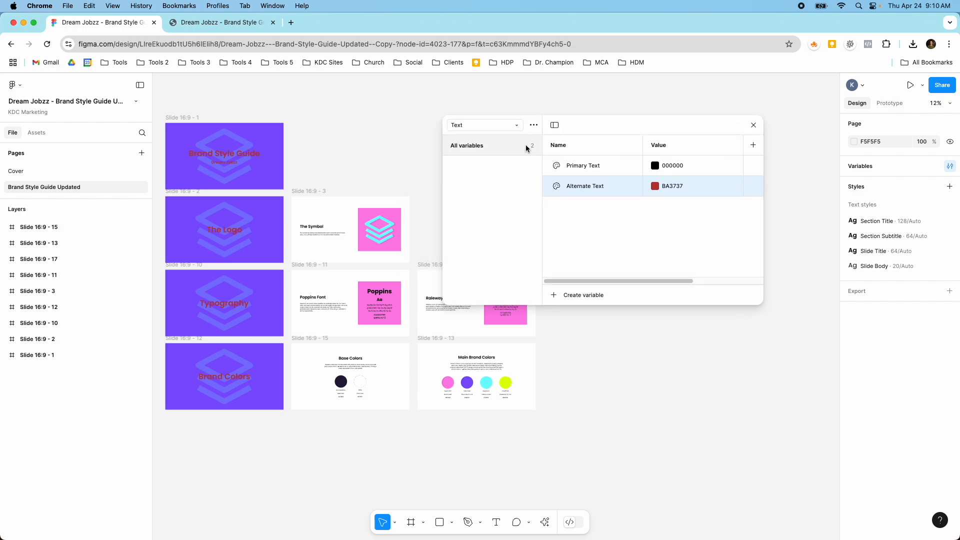
pyautogui.click(655, 186)
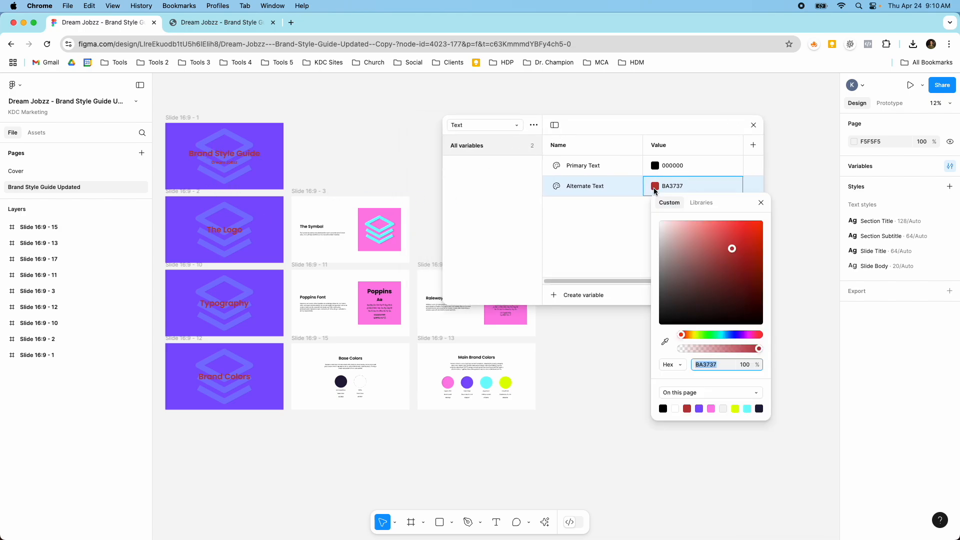
pyautogui.moveTo(660, 220); pyautogui.dragTo(645, 220)
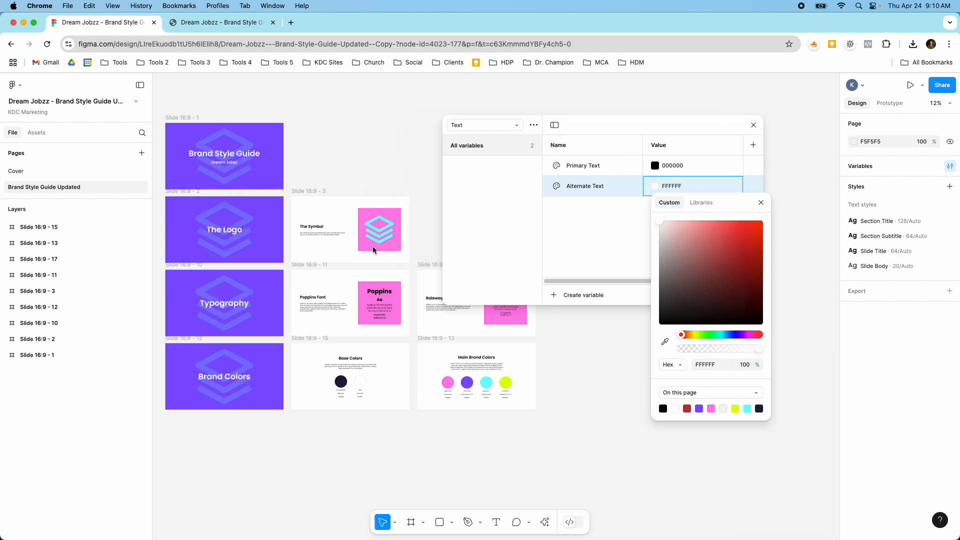
# Try another color for the Primary Text variable and return it to 000000
pyautogui.click(655, 165)
pyautogui.click(737, 212)
pyautogui.moveTo(737, 212); pyautogui.dragTo(650, 313)
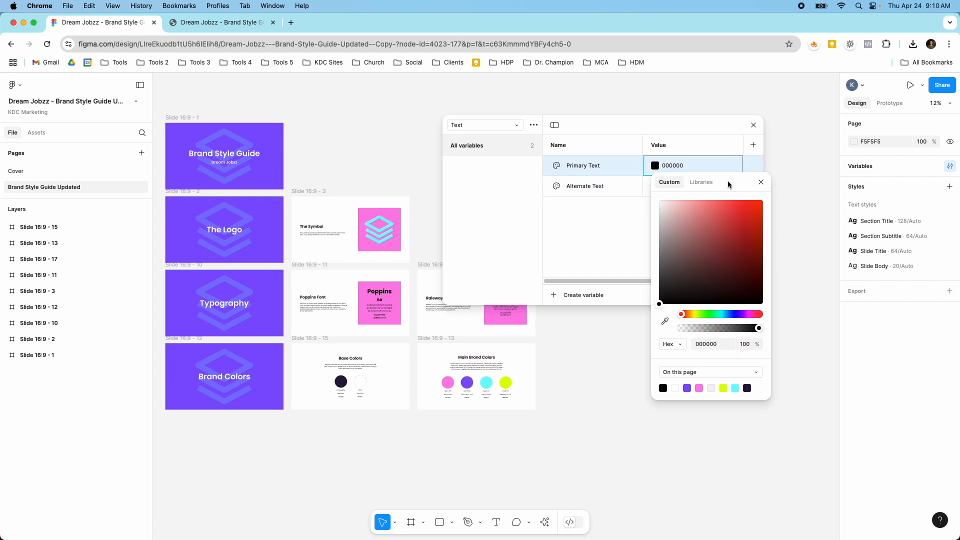
pyautogui.click(760, 182)
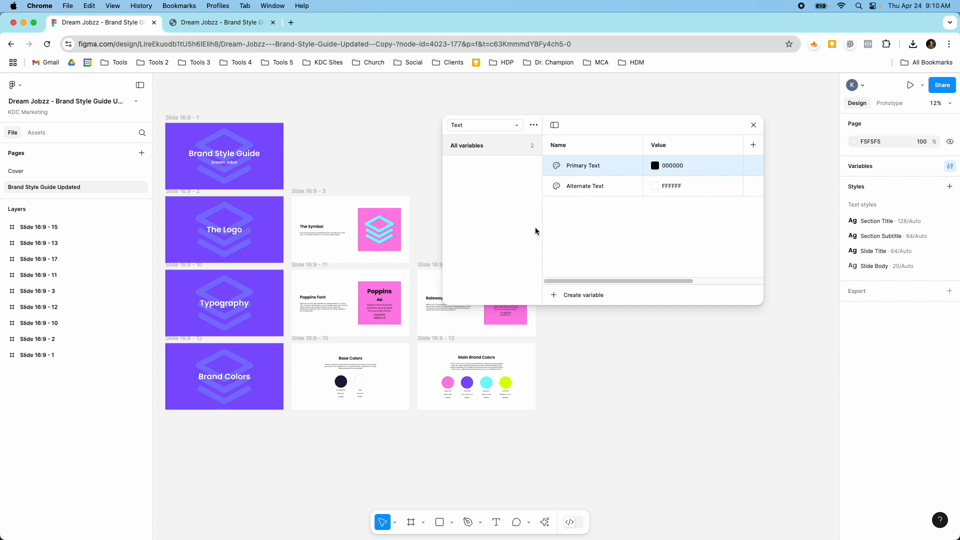
# View the types available for a new variable, and switch to the Primary Colors collection
pyautogui.moveTo(573, 131); pyautogui.dragTo(524, 156)
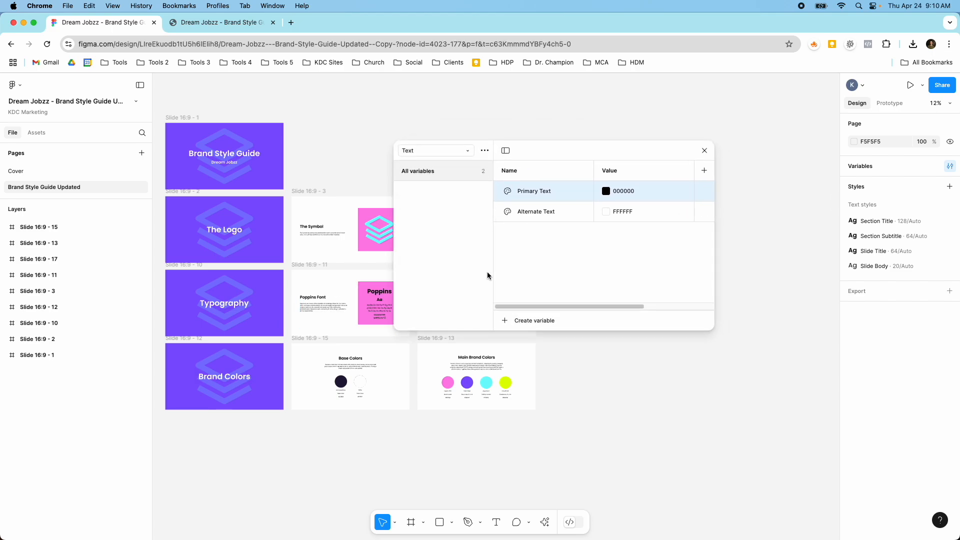
pyautogui.click(504, 323)
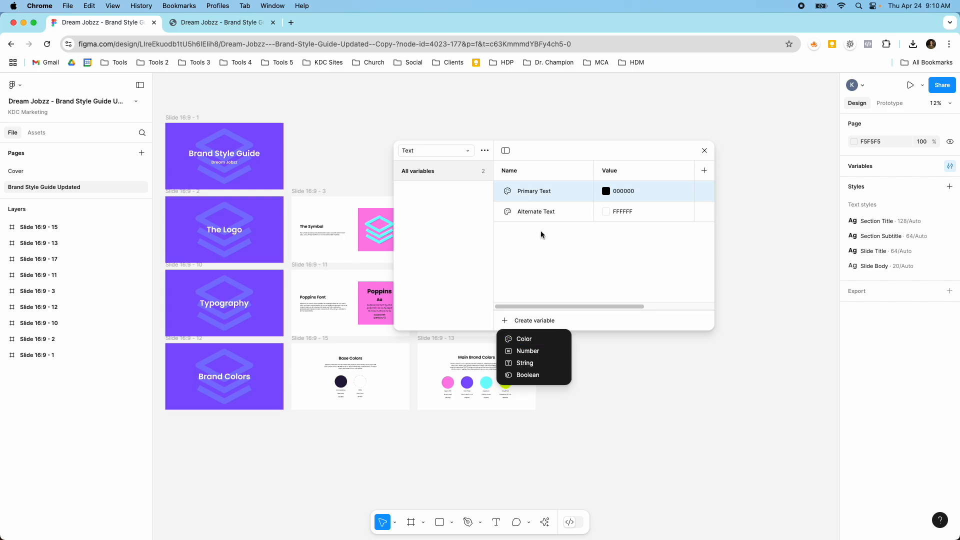
pyautogui.click(452, 152)
pyautogui.click(450, 153)
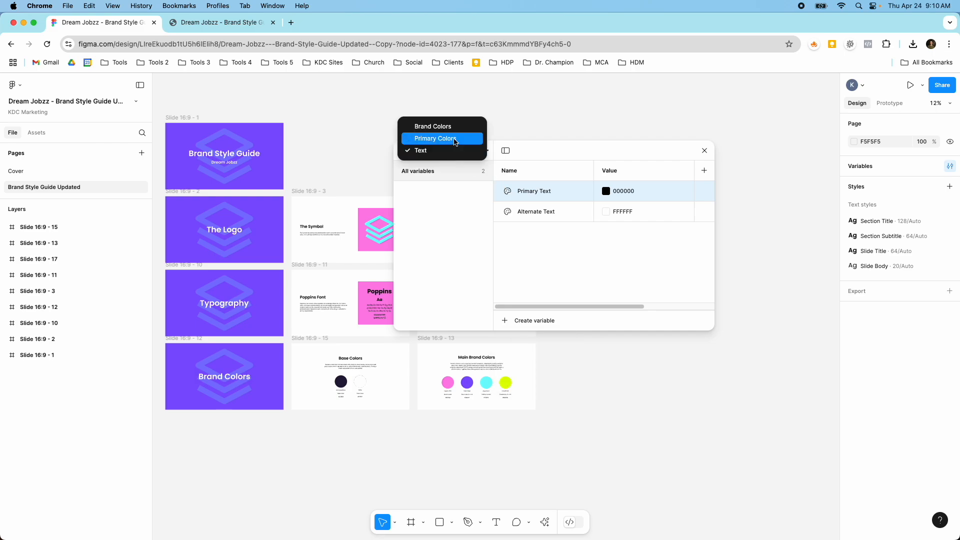
pyautogui.click(455, 139)
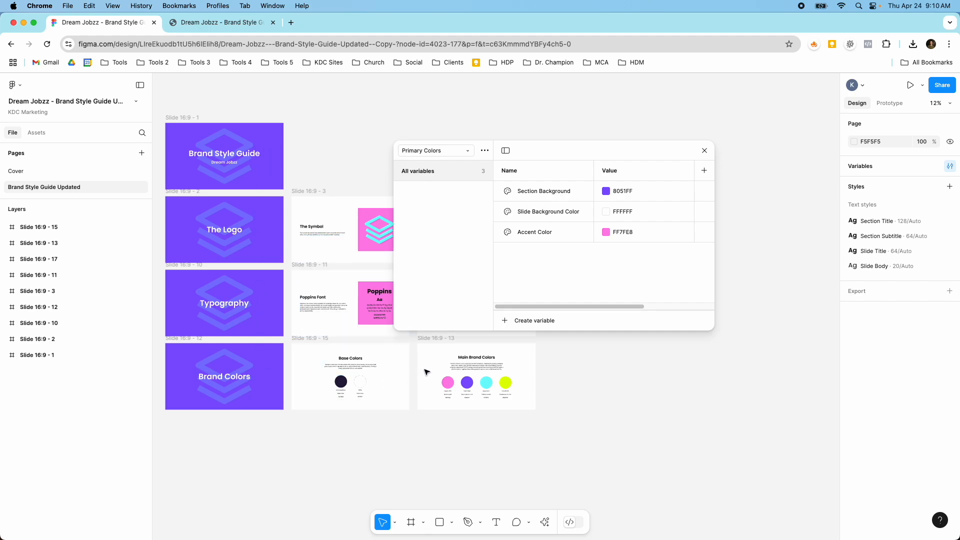
# Try a different shade for the Accent Color variable and undo the change
pyautogui.scroll(-2, 367, 273)
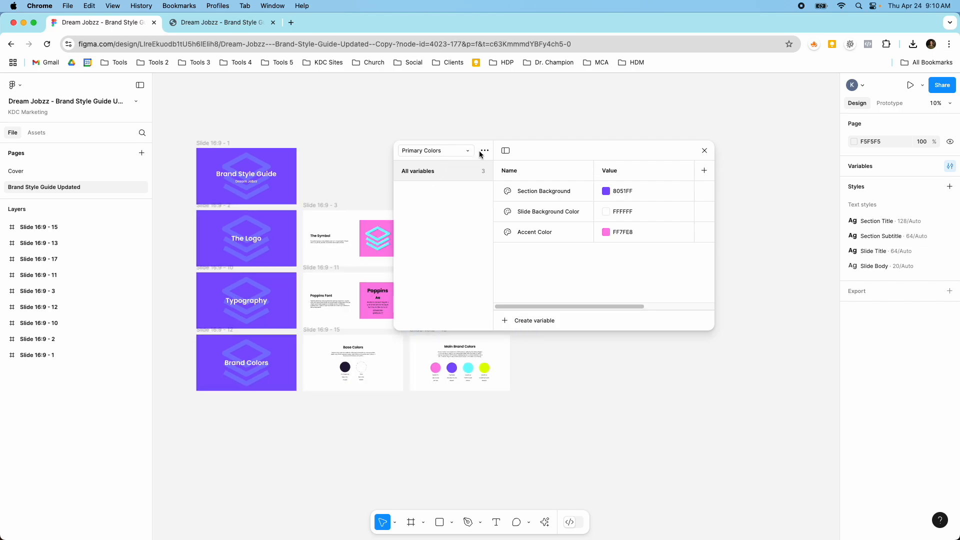
pyautogui.moveTo(479, 148); pyautogui.dragTo(613, 170)
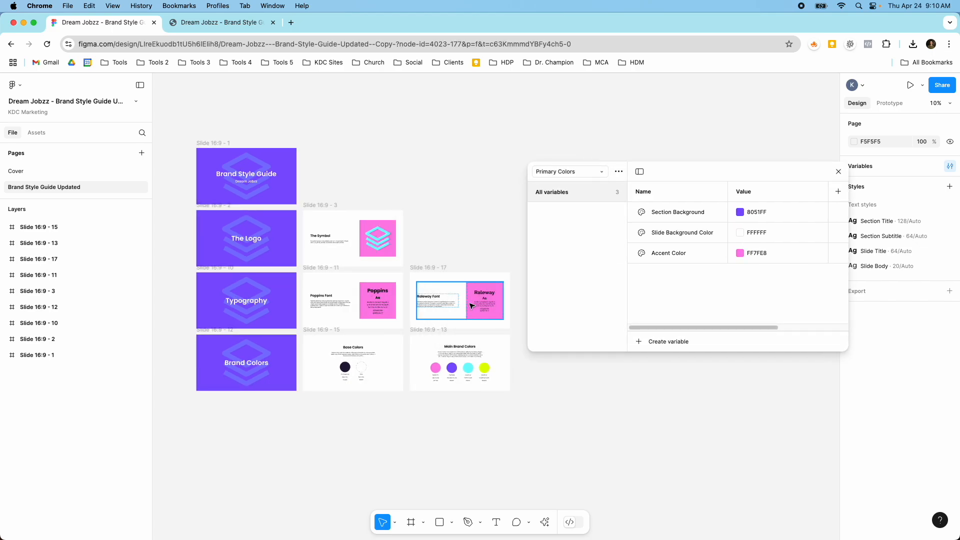
pyautogui.click(740, 253)
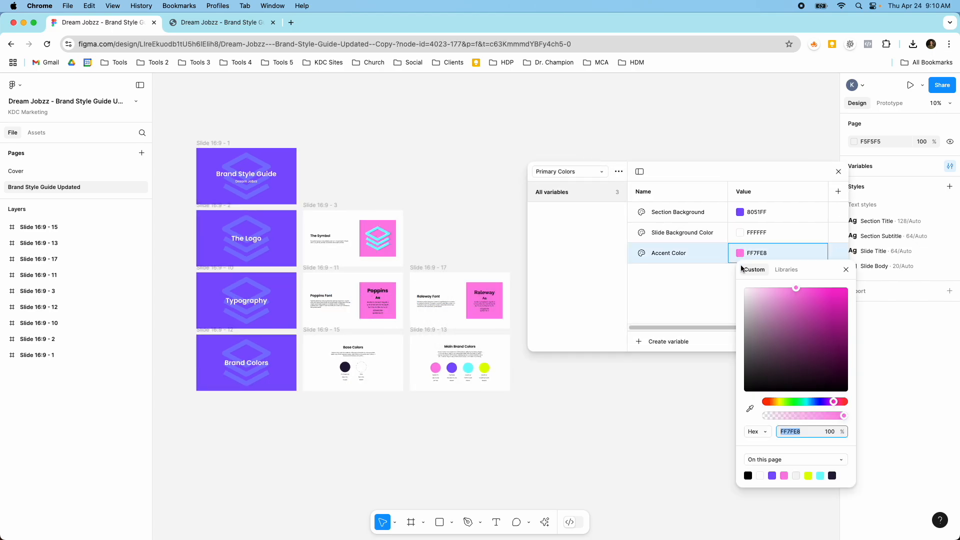
pyautogui.moveTo(783, 320)
pyautogui.mouseDown()
pyautogui.moveTo(772, 337)
pyautogui.moveTo(784, 321)
pyautogui.mouseUp()
pyautogui.press('super+z')
# Try a muted red for the Slide Background Color variable and undo the change
pyautogui.click(739, 233)
pyautogui.click(739, 233)
pyautogui.click(776, 288)
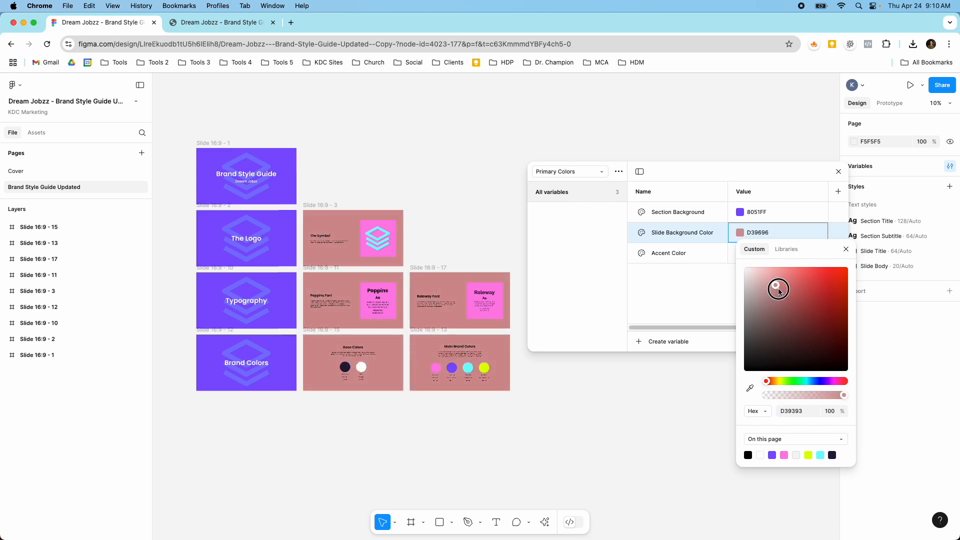
pyautogui.press('super+z')
# Try near-black 040404 for the Section Background variable and undo the change
pyautogui.click(737, 210)
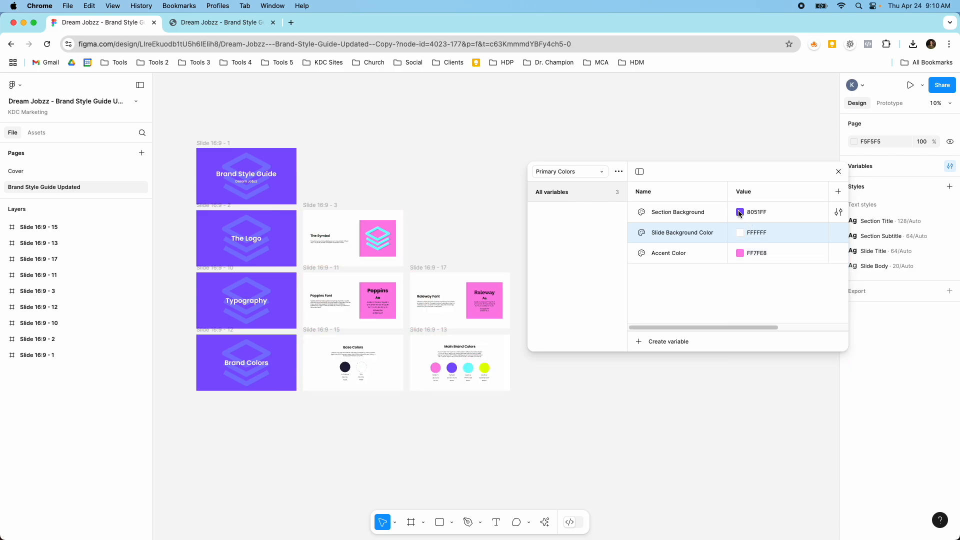
pyautogui.click(740, 212)
pyautogui.moveTo(783, 283); pyautogui.dragTo(758, 354)
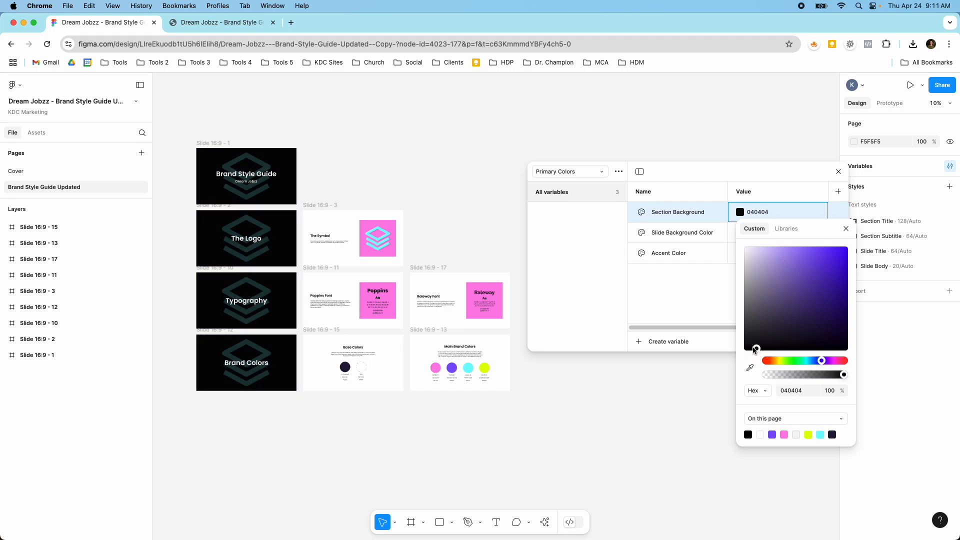
pyautogui.hotkey('ctrl', 'z')
# Switch to the Brand Colors collection and compare its variables with the swatches on the base and main color slides
pyautogui.click(660, 172)
pyautogui.moveTo(660, 173); pyautogui.dragTo(598, 133)
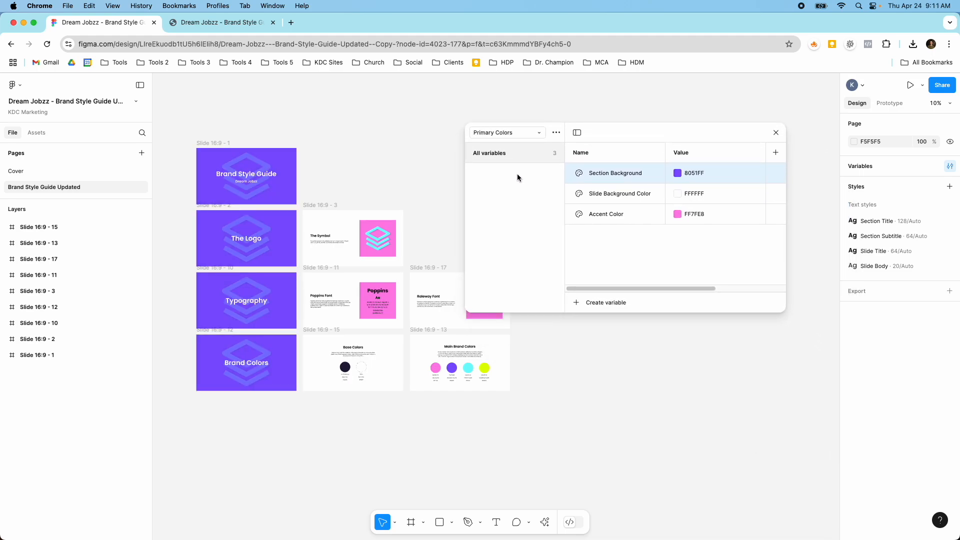
pyautogui.click(528, 134)
pyautogui.click(522, 122)
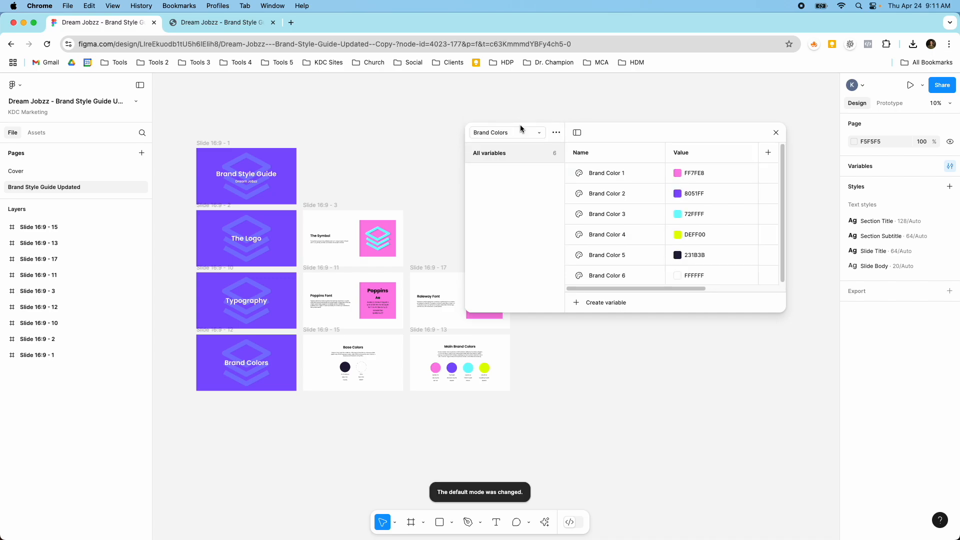
pyautogui.scroll(5, 454, 376)
pyautogui.scroll(3, 454, 376)
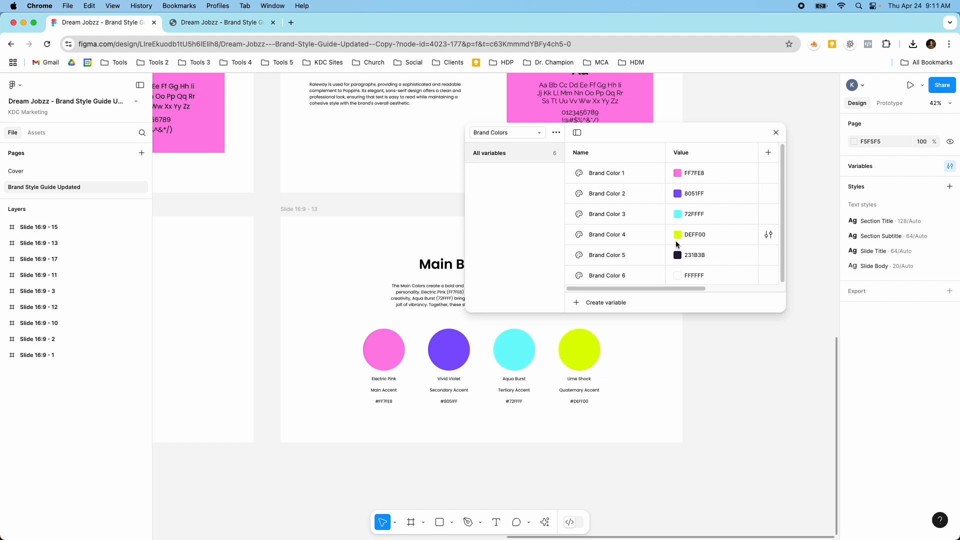
pyautogui.scroll(-1, 678, 264)
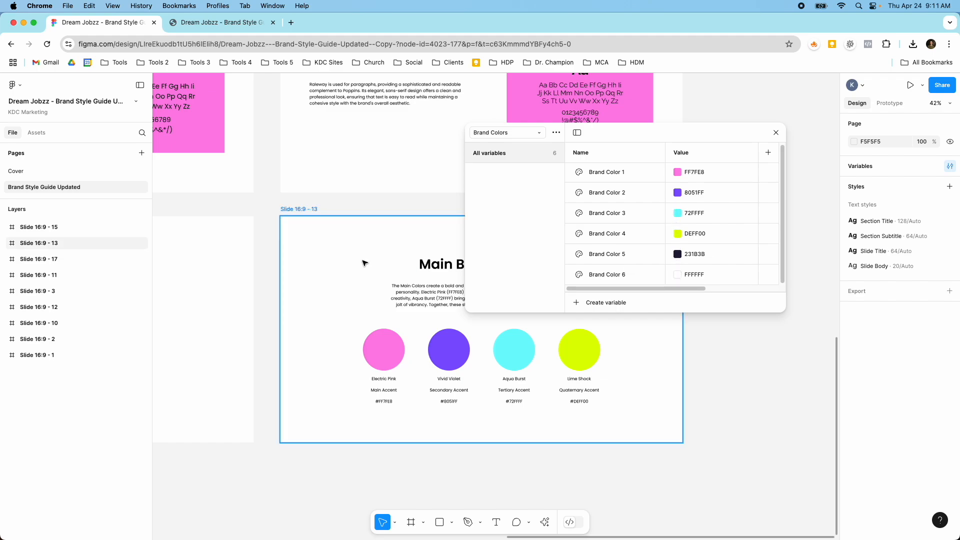
pyautogui.scroll(-5, 232, 279)
pyautogui.scroll(3, 233, 279)
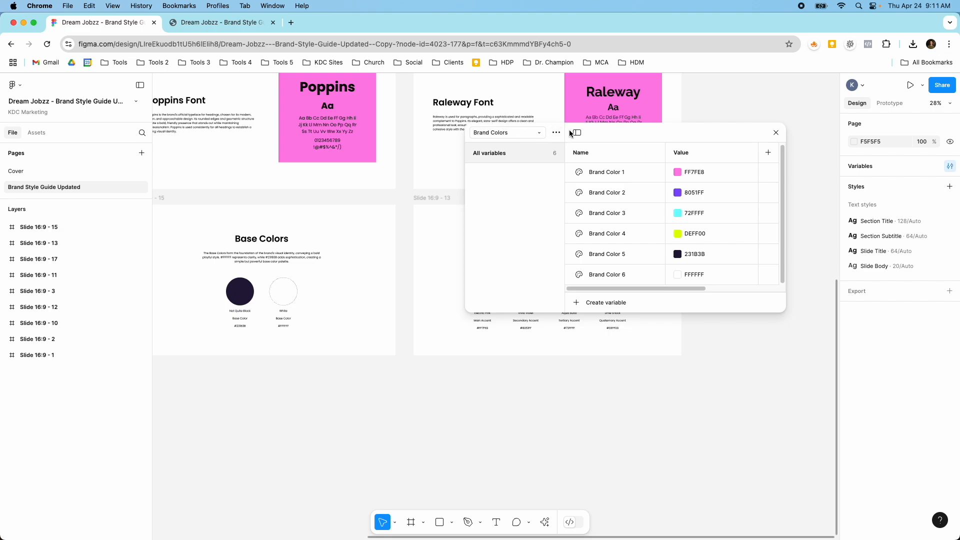
# Try purple 6C57AC for the Brand Color 5 variable and undo the change
pyautogui.moveTo(594, 131); pyautogui.dragTo(542, 126)
pyautogui.click(626, 249)
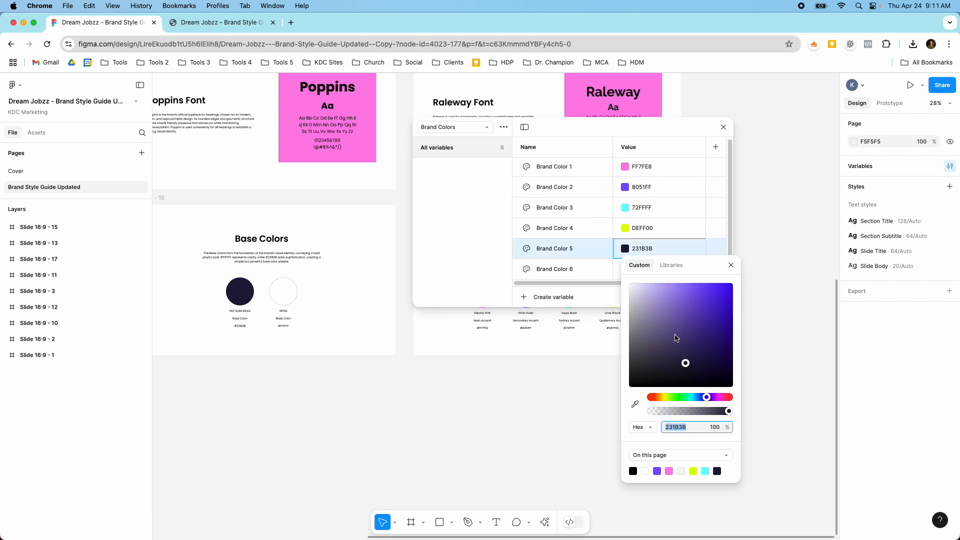
pyautogui.click(673, 323)
pyautogui.moveTo(685, 319); pyautogui.dragTo(681, 324)
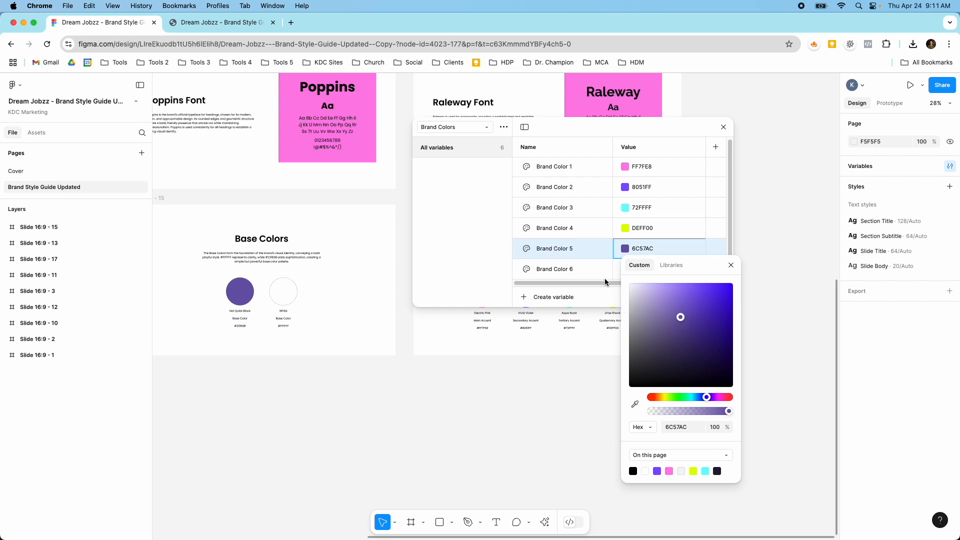
pyautogui.press('super+z')
pyautogui.click(731, 266)
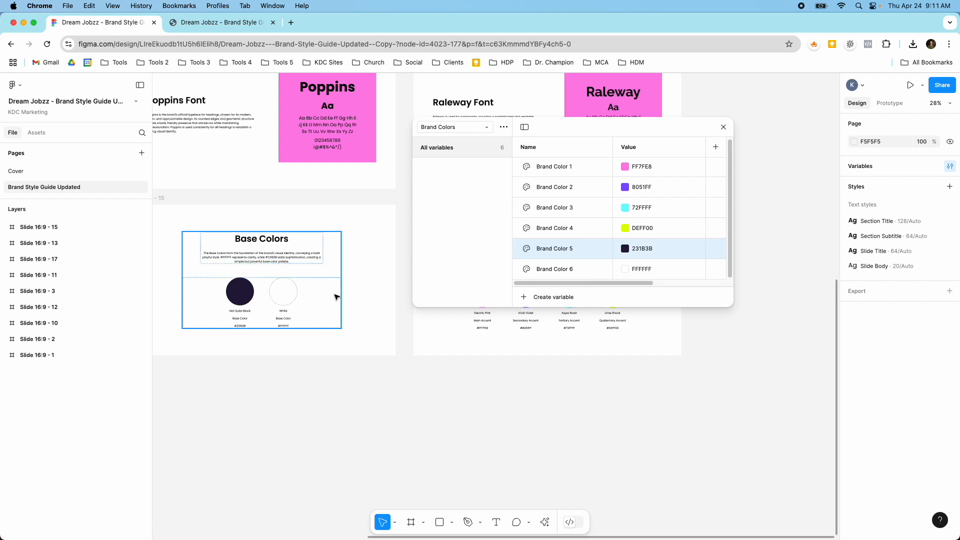
pyautogui.scroll(6, 274, 310)
pyautogui.scroll(-10, 274, 310)
pyautogui.scroll(9, 388, 312)
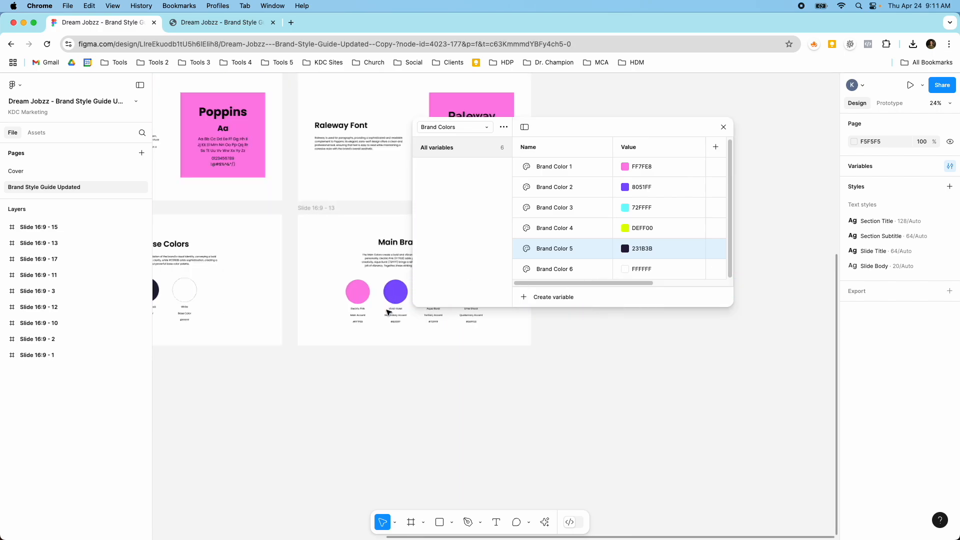
# Try a different shade of violet for the Brand Color 2 variable and undo the change
pyautogui.click(625, 187)
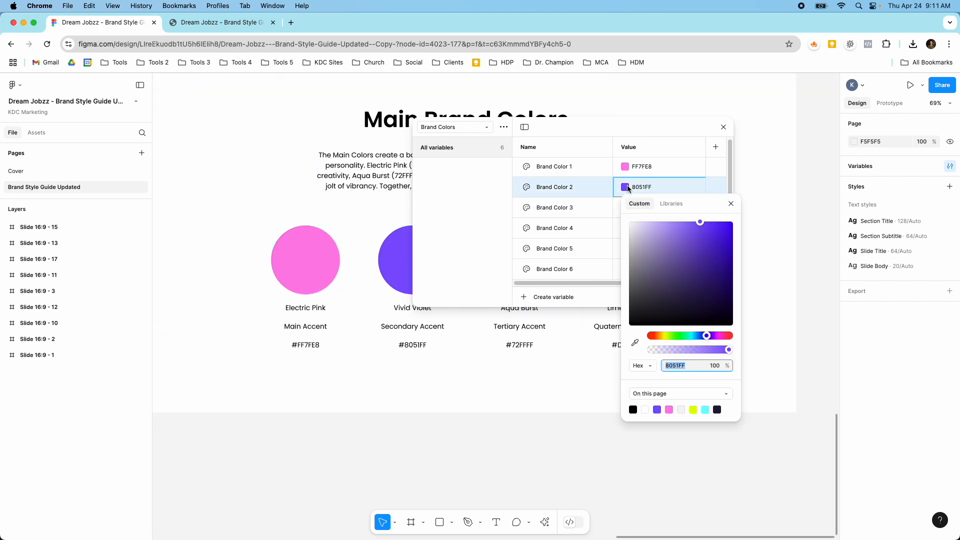
pyautogui.moveTo(600, 127); pyautogui.dragTo(670, 118)
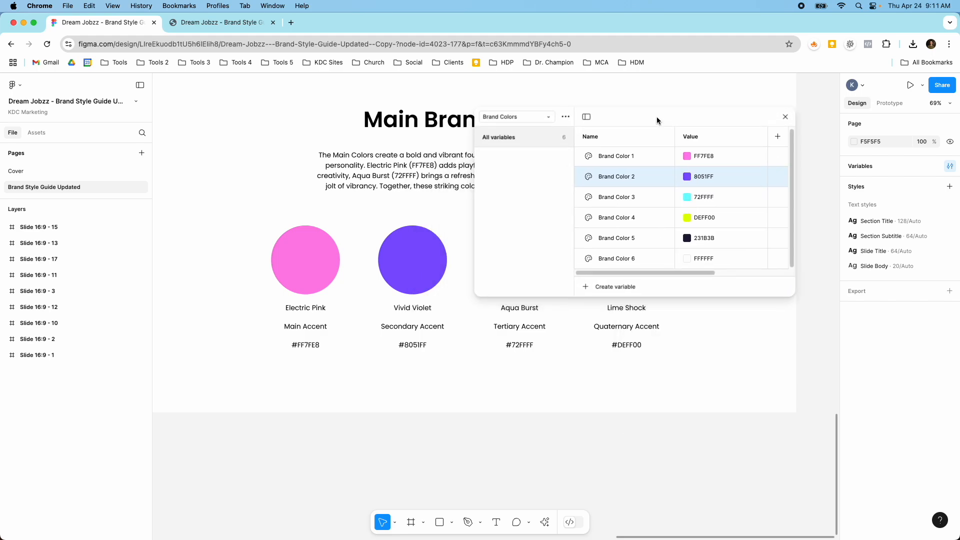
pyautogui.click(686, 177)
pyautogui.moveTo(704, 235); pyautogui.dragTo(765, 248)
pyautogui.press('super+z')
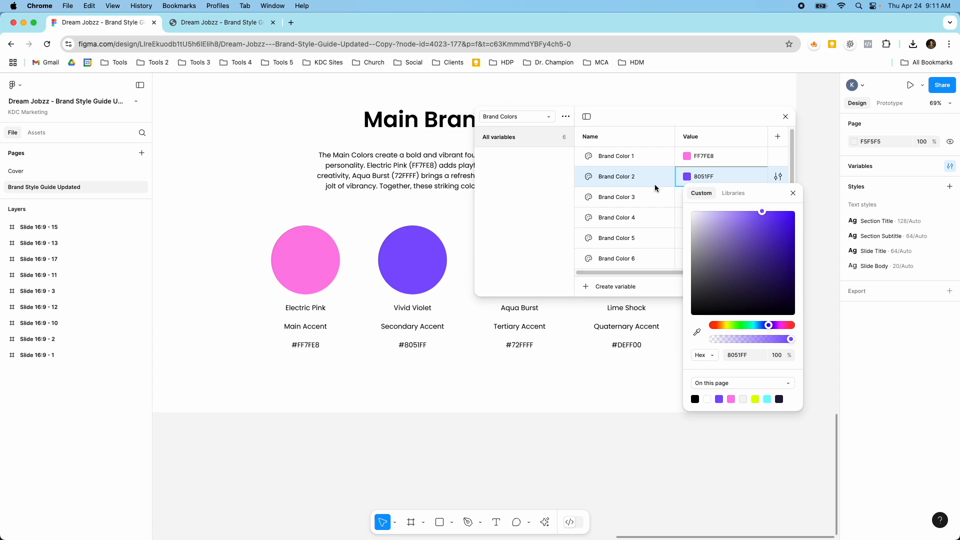
# Try a darker pink for the Brand Color 1 variable, undo the change and close the variables
pyautogui.click(689, 158)
pyautogui.moveTo(724, 210); pyautogui.dragTo(724, 259)
pyautogui.press('super+z')
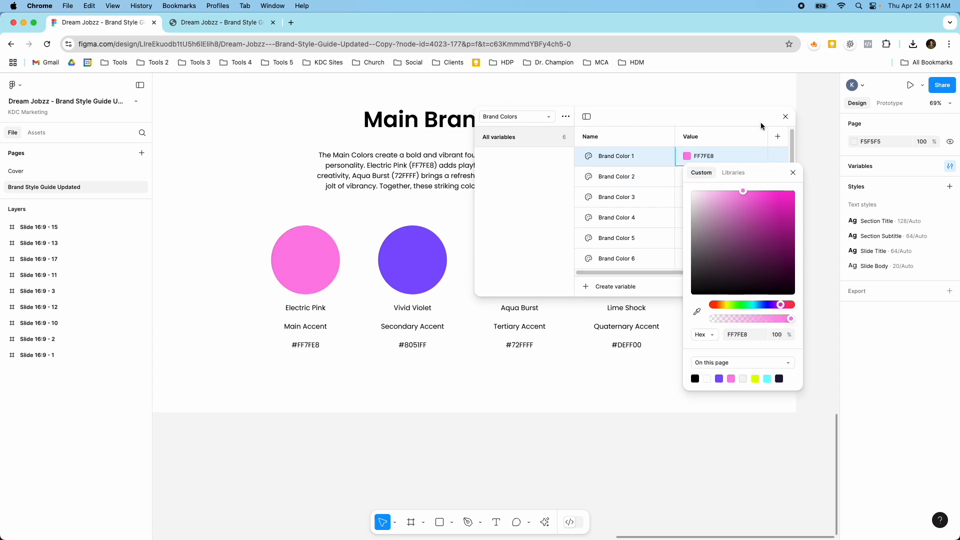
pyautogui.click(783, 117)
pyautogui.click(784, 118)
# Reopen the variables and compare the Primary Colors and Brand Colors collections against the full slide layout
pyautogui.scroll(-8, 700, 145)
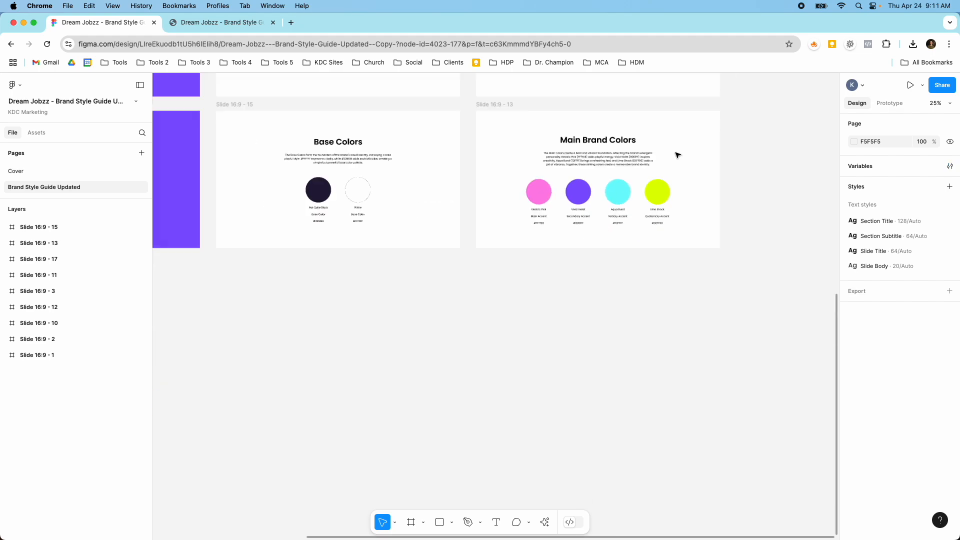
pyautogui.scroll(4, 675, 156)
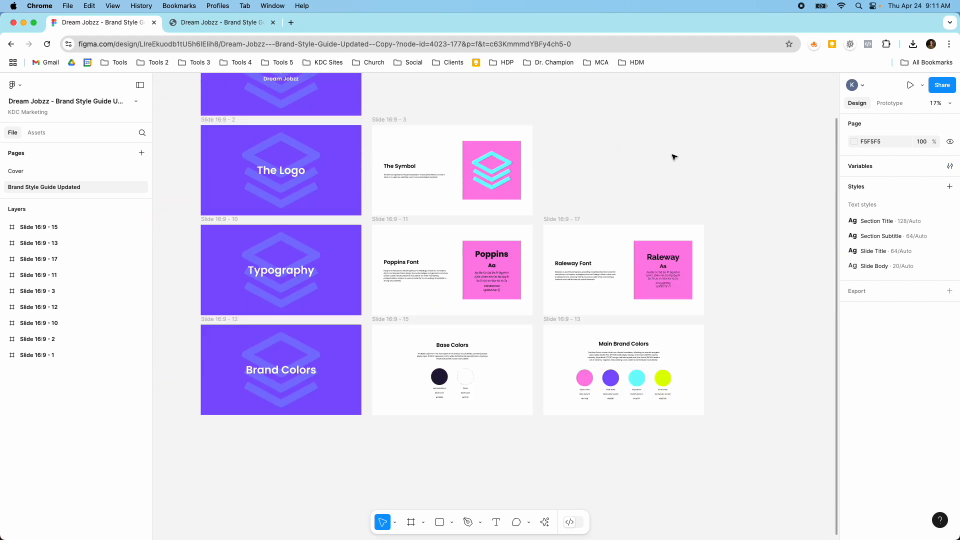
pyautogui.click(950, 166)
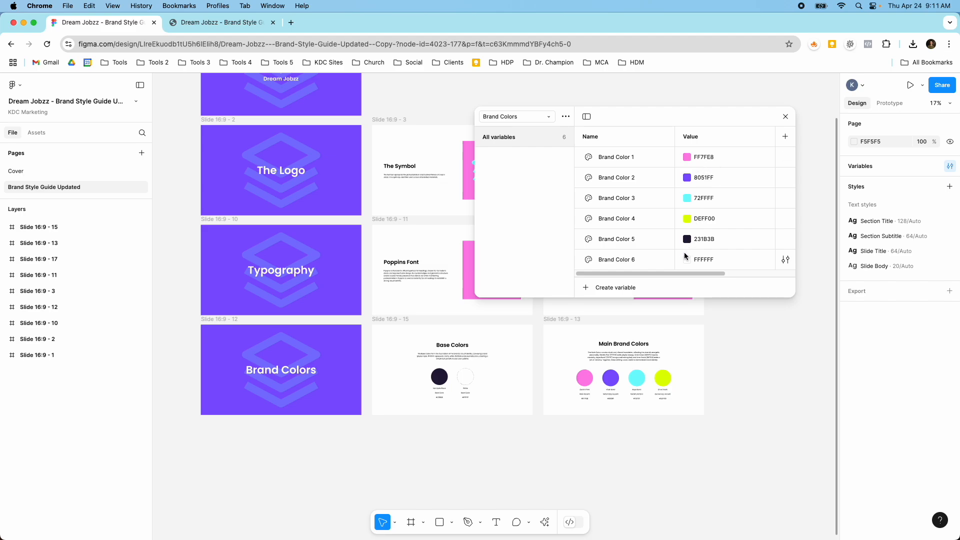
pyautogui.click(546, 117)
pyautogui.click(535, 128)
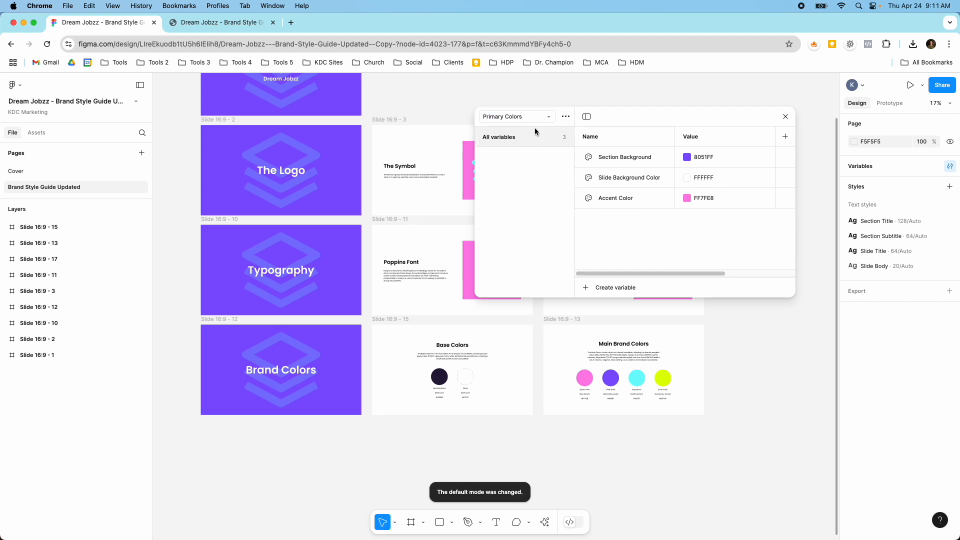
pyautogui.click(532, 116)
pyautogui.click(529, 133)
pyautogui.click(530, 116)
pyautogui.click(522, 110)
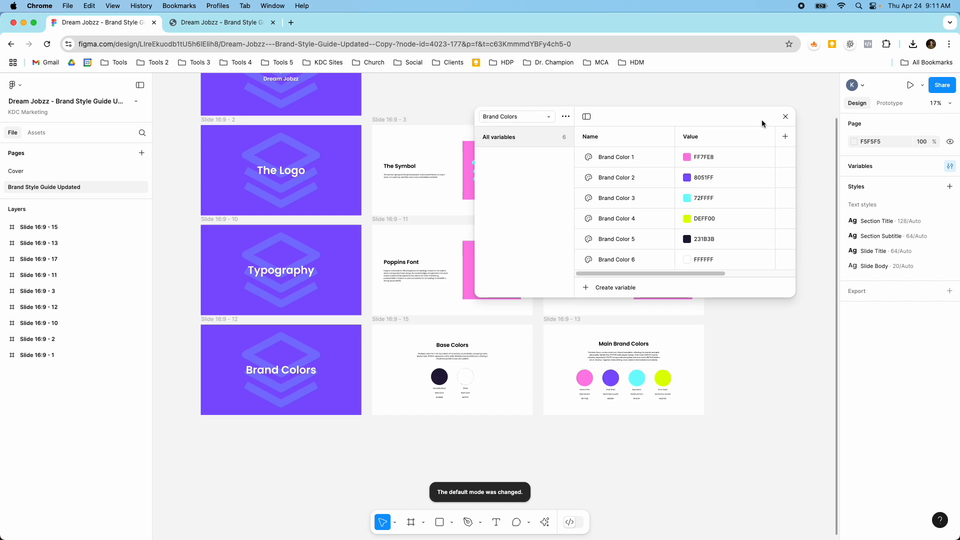
pyautogui.click(789, 119)
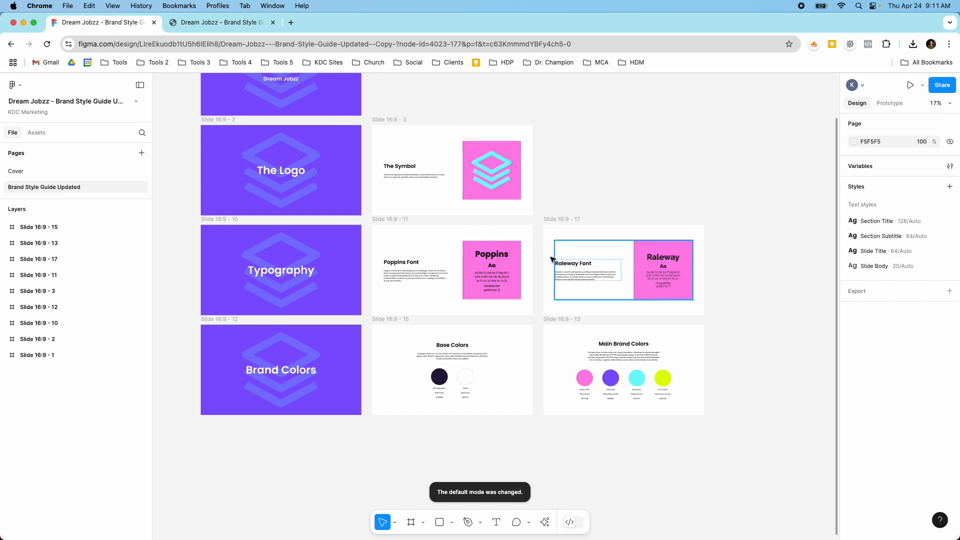
# Examine the titles and body text on the Brand Style Guide, The Logo and The Symbol slides
pyautogui.scroll(1, 517, 249)
pyautogui.scroll(-5, 505, 250)
pyautogui.scroll(5, 384, 147)
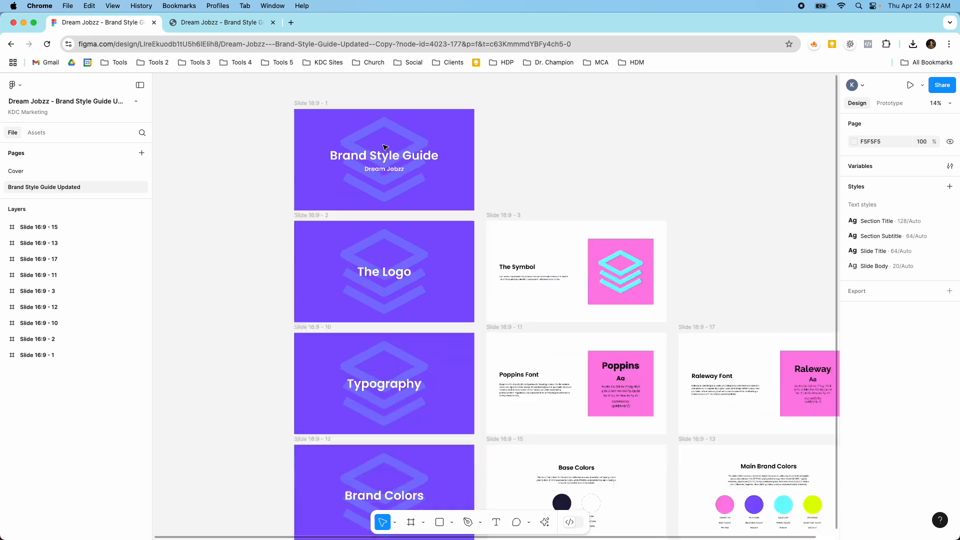
pyautogui.scroll(3, 384, 147)
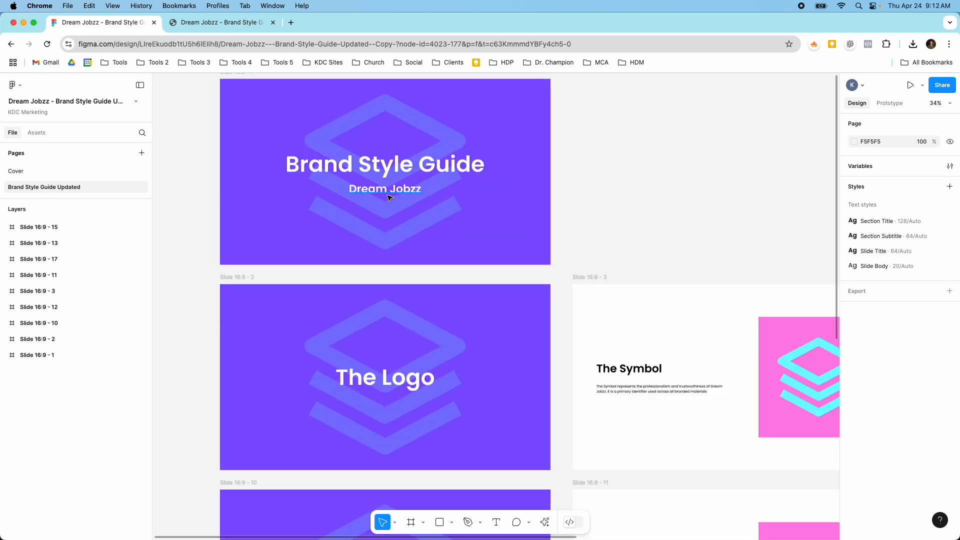
pyautogui.scroll(3, 390, 198)
pyautogui.scroll(1, 389, 198)
pyautogui.scroll(-5, 390, 196)
pyautogui.scroll(-3, 392, 195)
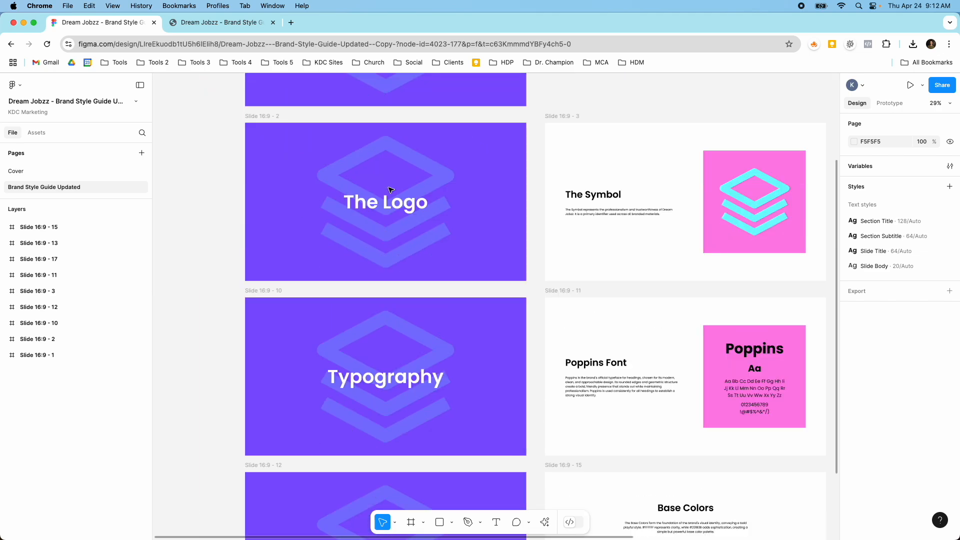
pyautogui.scroll(-1, 393, 192)
pyautogui.scroll(6, 527, 205)
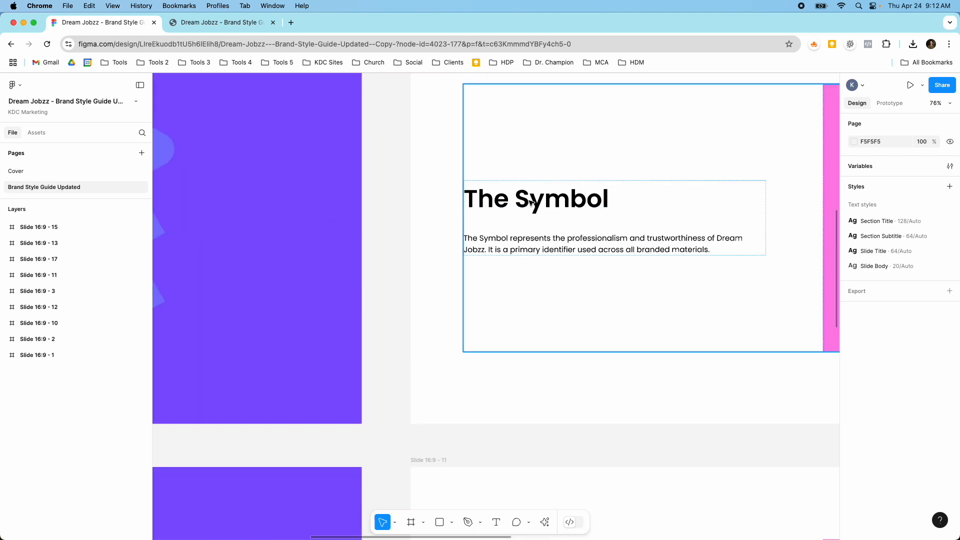
pyautogui.scroll(-6, 570, 248)
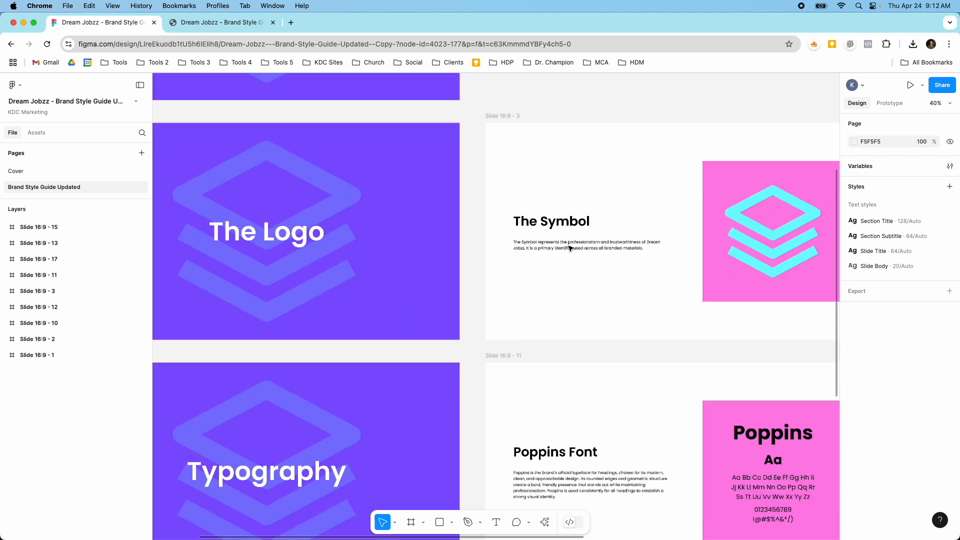
pyautogui.scroll(3, 630, 243)
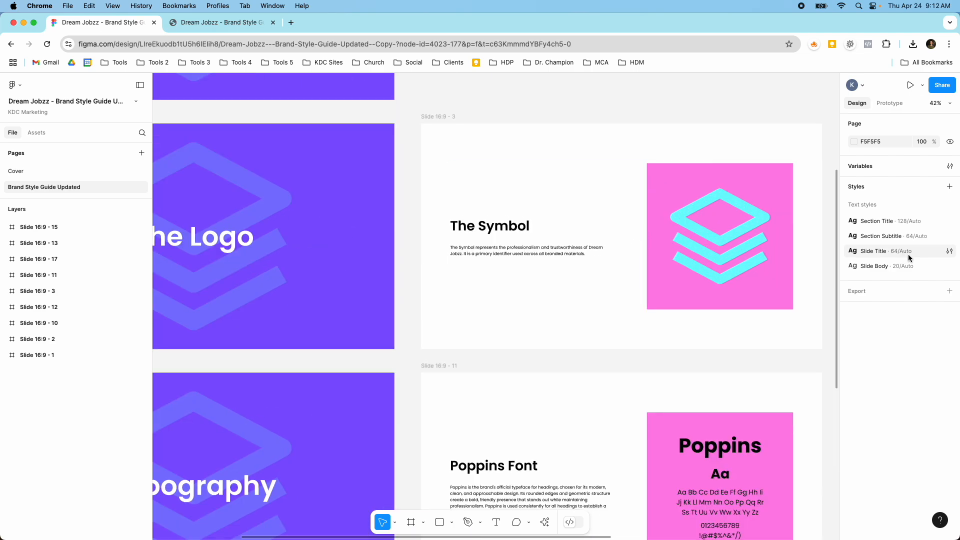
# Change the Slide Title text style's font to Rubik and check the slide headings
pyautogui.click(950, 252)
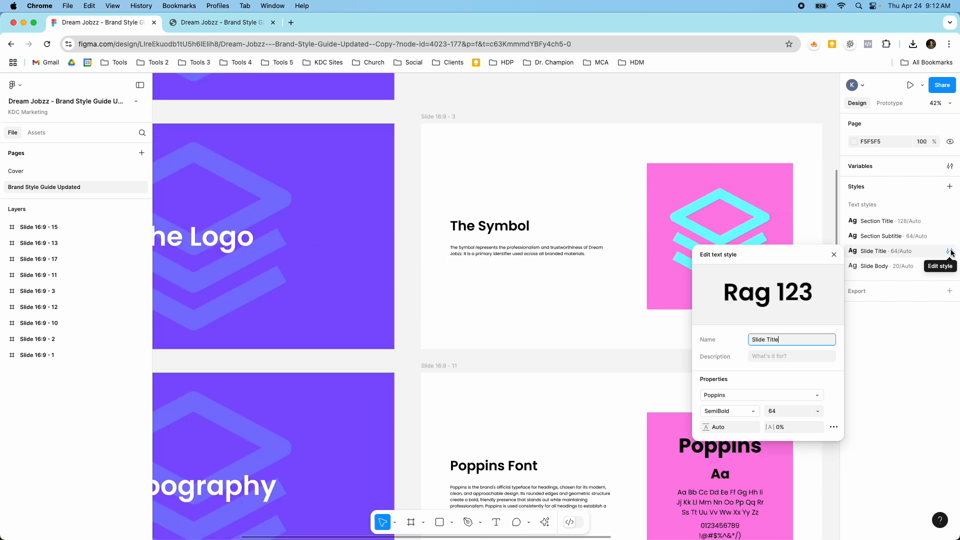
pyautogui.click(742, 394)
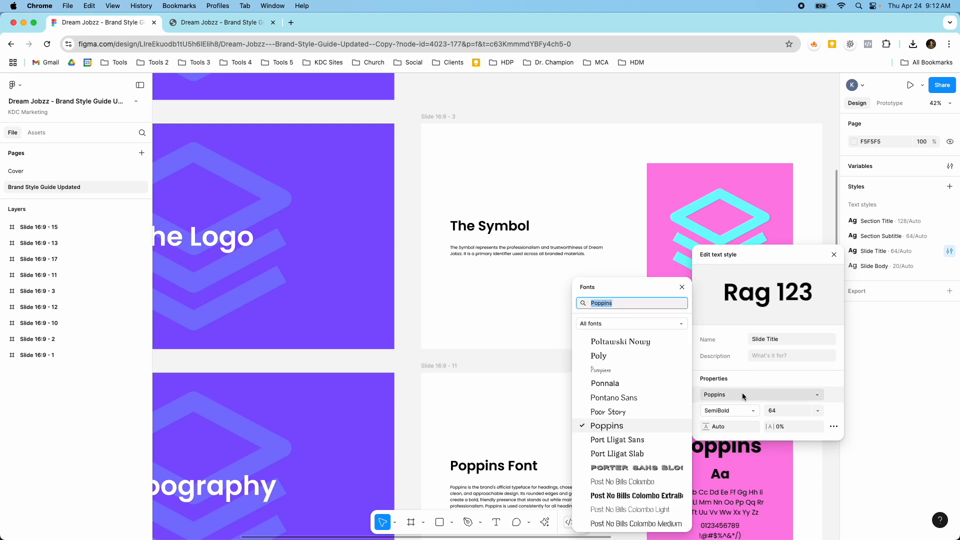
pyautogui.click(620, 307)
pyautogui.click(621, 304)
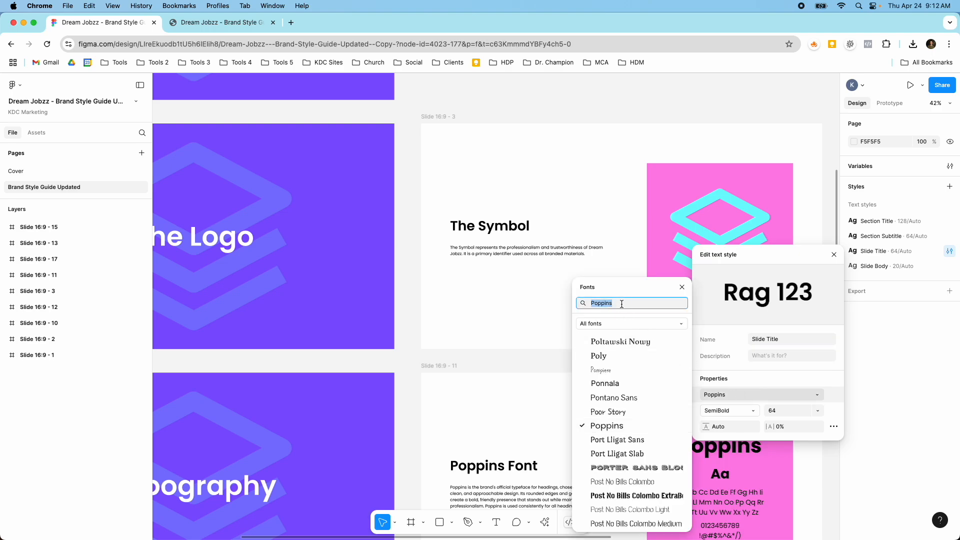
pyautogui.write('r')
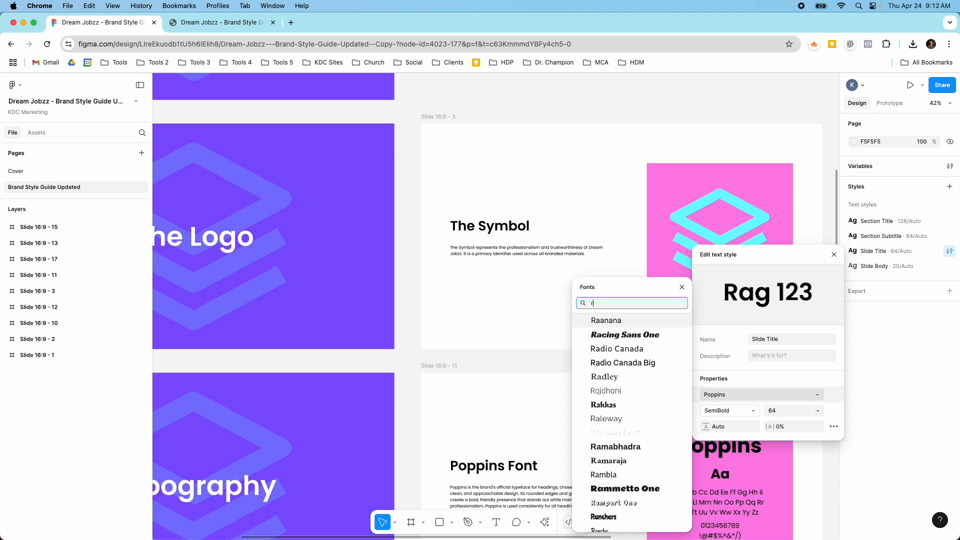
pyautogui.write('ubik')
pyautogui.click(620, 320)
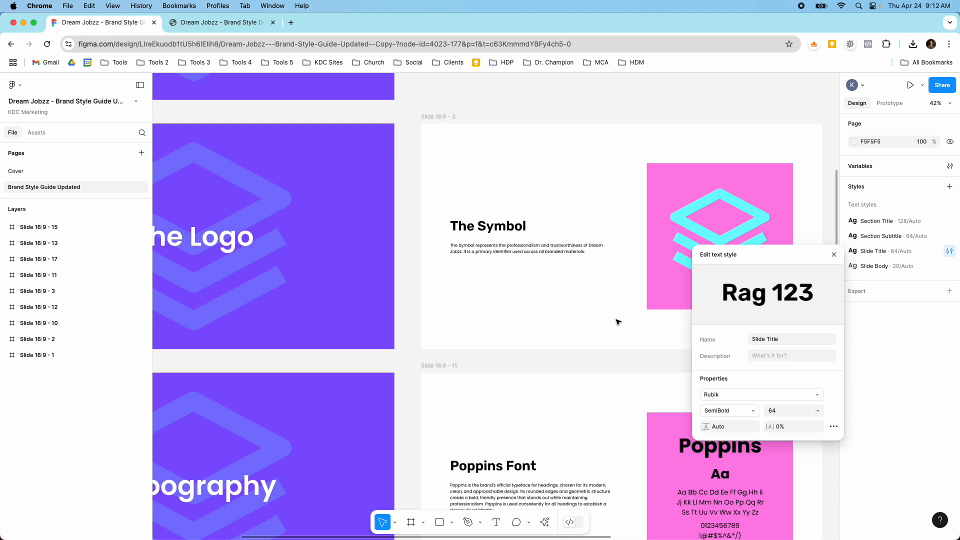
pyautogui.scroll(-5, 598, 319)
pyautogui.scroll(8, 595, 323)
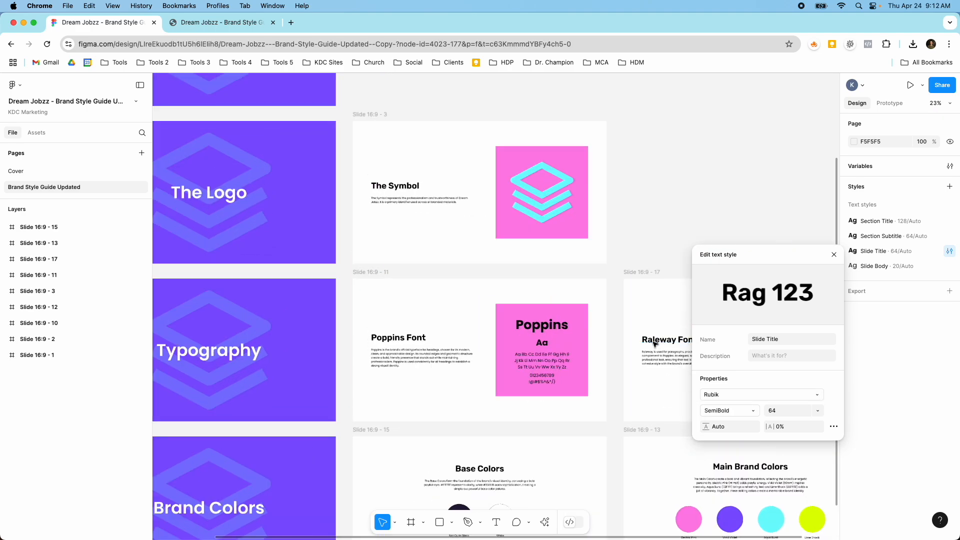
pyautogui.scroll(-4, 664, 343)
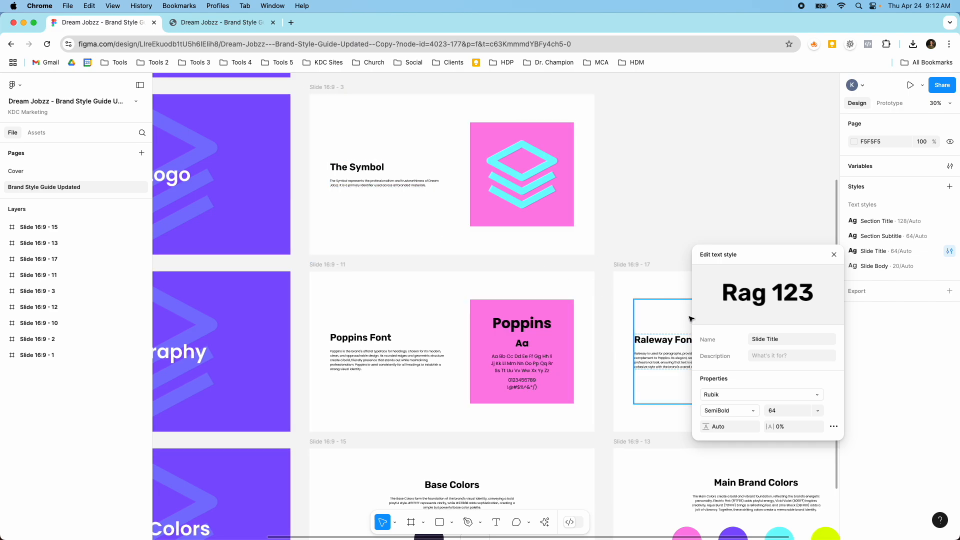
# Try Helvetica as the font of the Slide Title text style
pyautogui.click(727, 395)
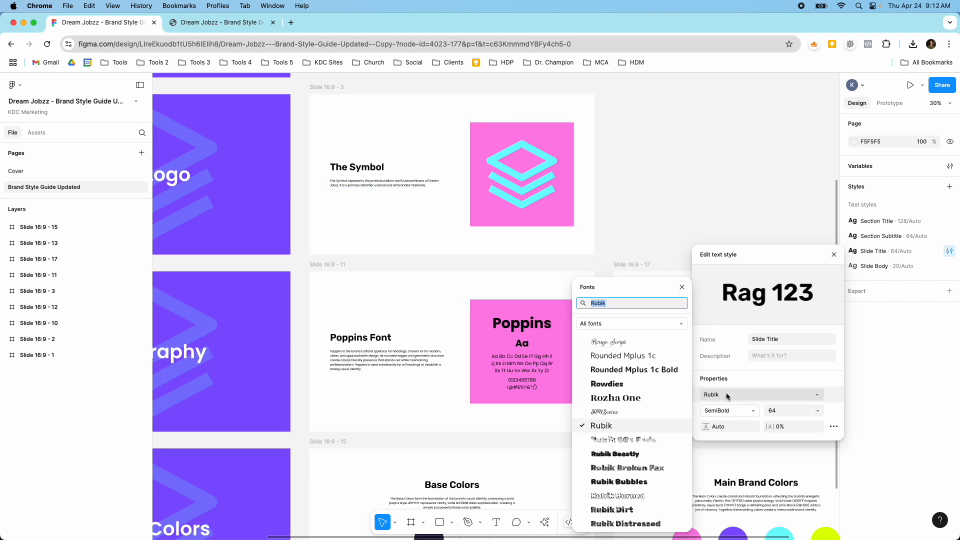
pyautogui.write('helv')
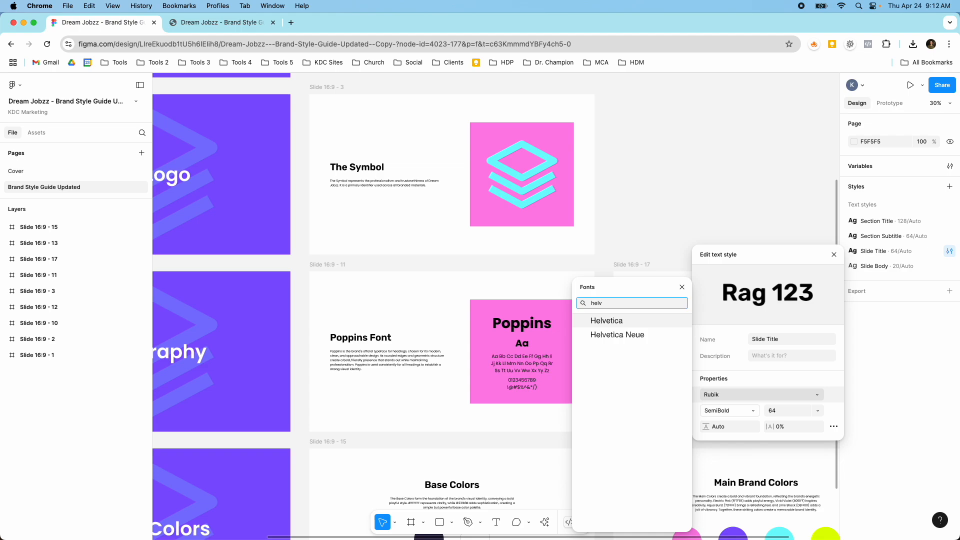
pyautogui.click(623, 322)
pyautogui.scroll(-2, 403, 315)
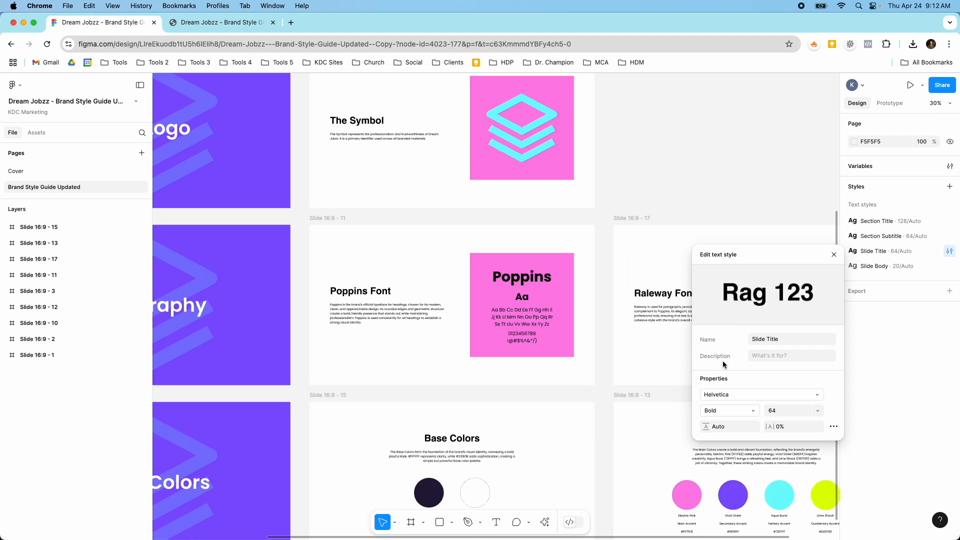
# Set the Slide Title text style's font to Poppins and close the style editor
pyautogui.click(725, 395)
pyautogui.write('pop')
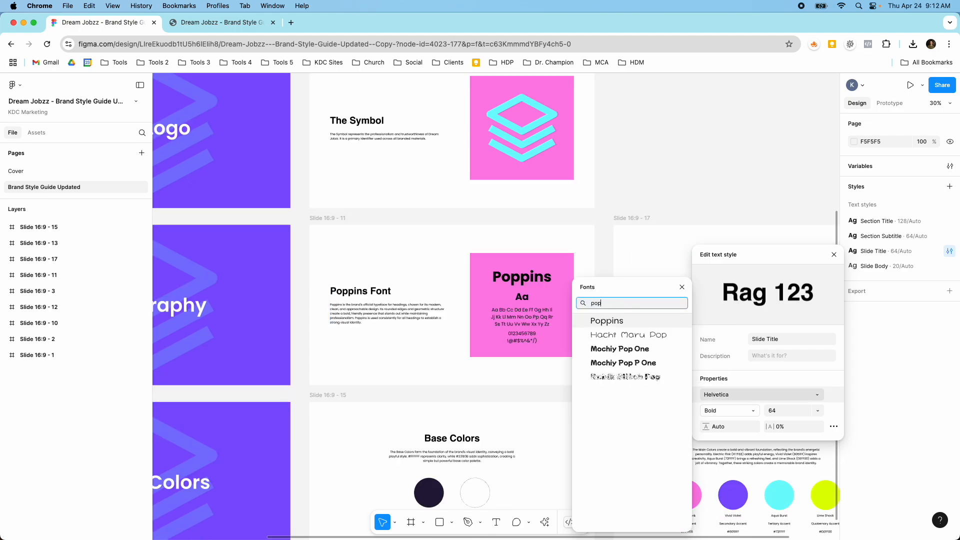
pyautogui.click(607, 321)
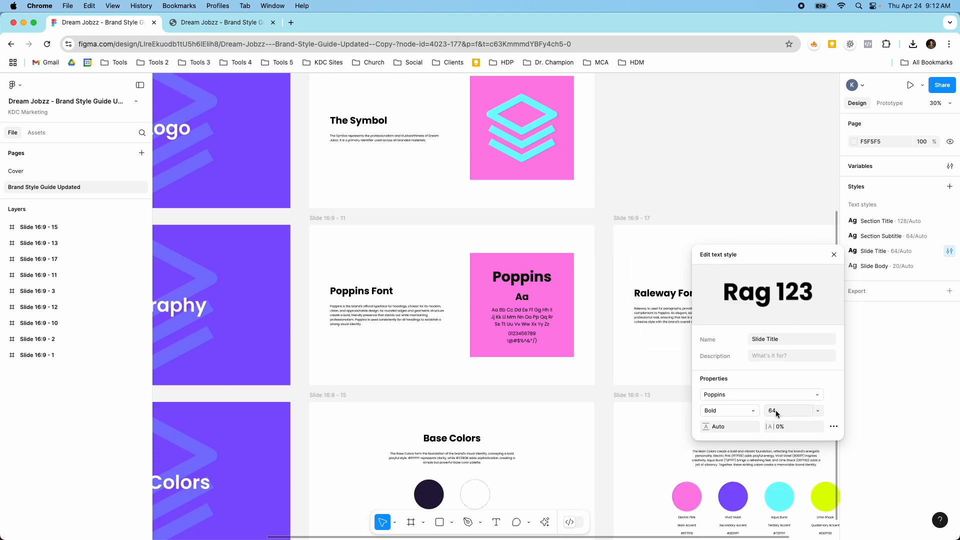
pyautogui.click(834, 254)
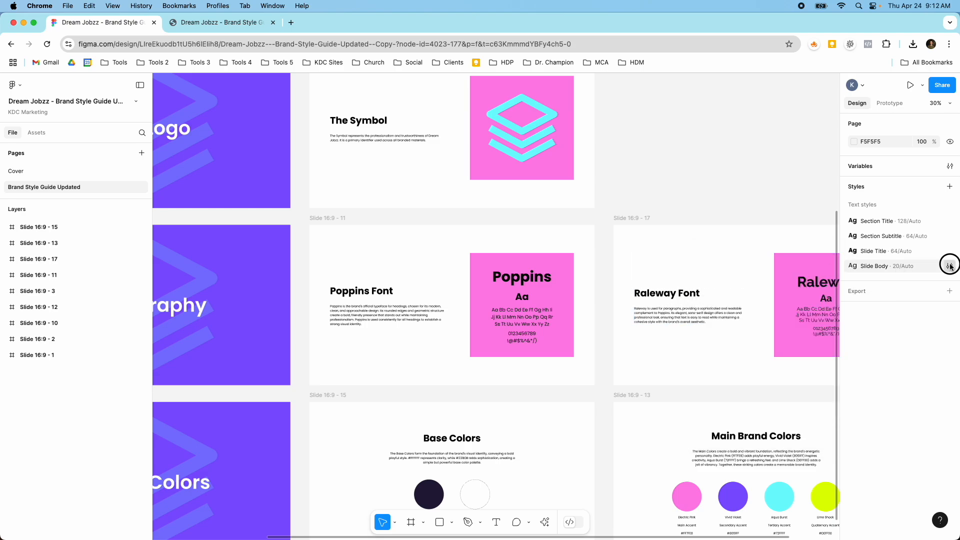
# Inspect the font, weight and size settings of the Slide Body text style without changing them
pyautogui.click(949, 266)
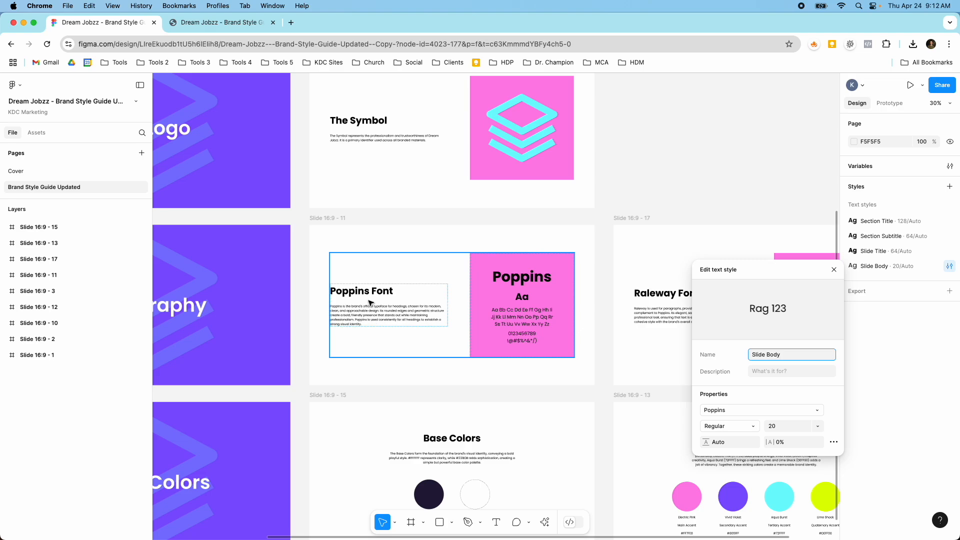
pyautogui.click(834, 270)
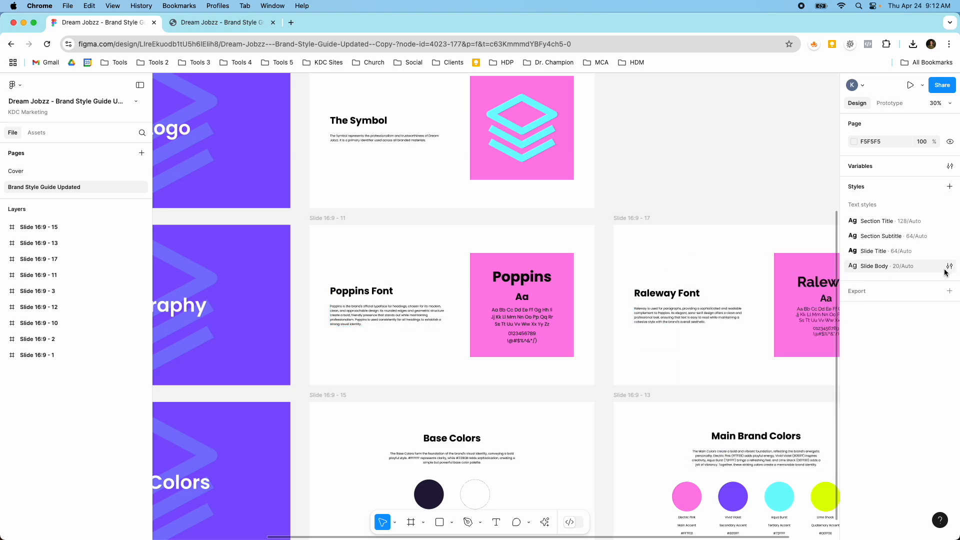
pyautogui.click(951, 268)
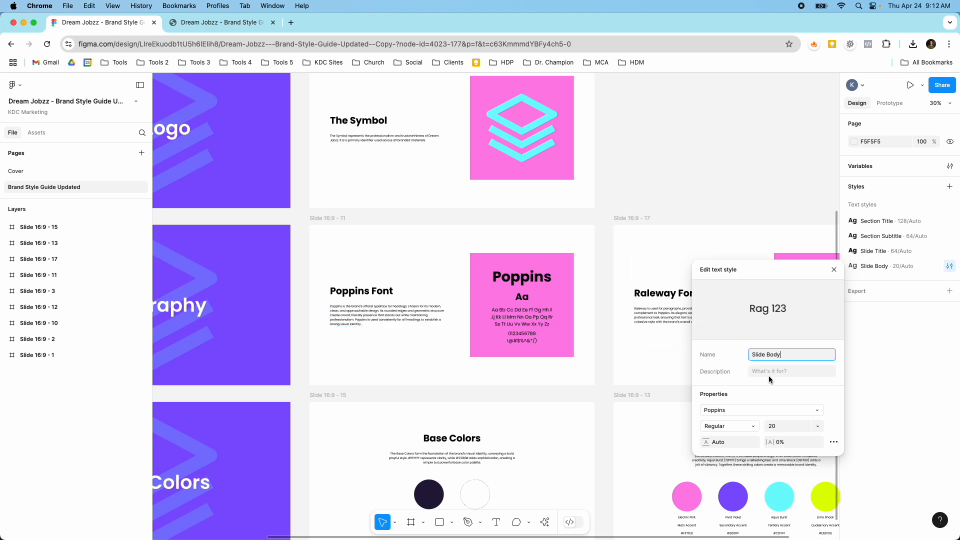
pyautogui.click(748, 425)
pyautogui.click(748, 426)
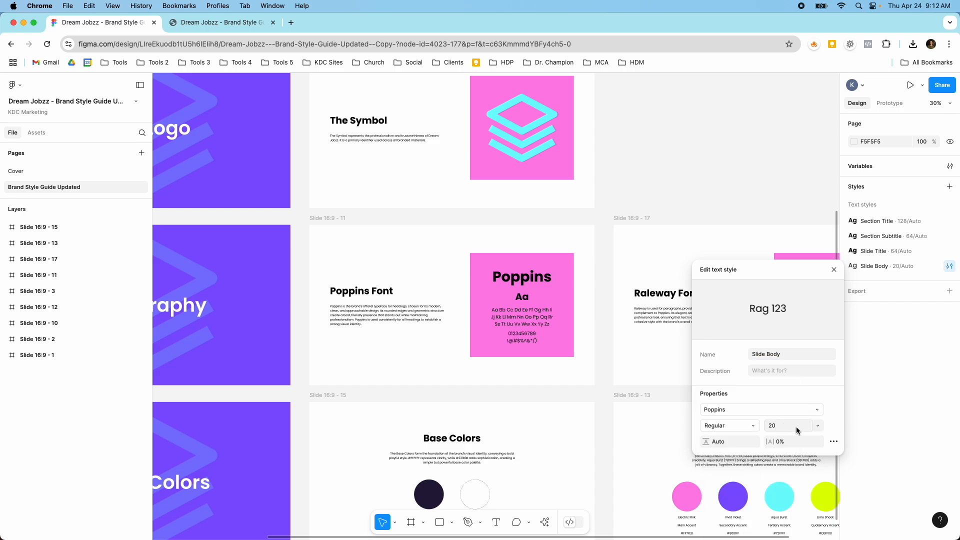
pyautogui.click(832, 272)
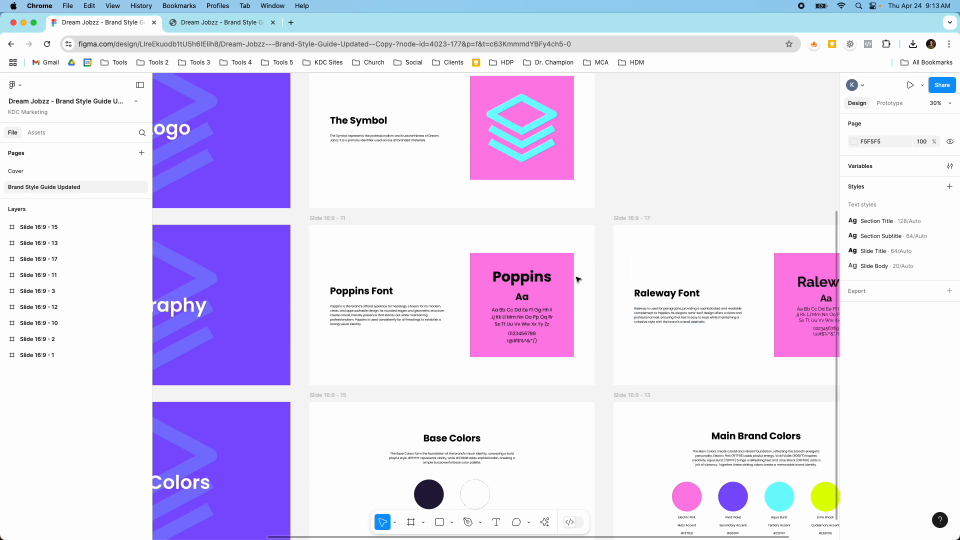
# Inspect the font, weight and size of each text layer on the Poppins Font slide's specimen card
pyautogui.click(552, 275)
pyautogui.doubleClick(540, 281)
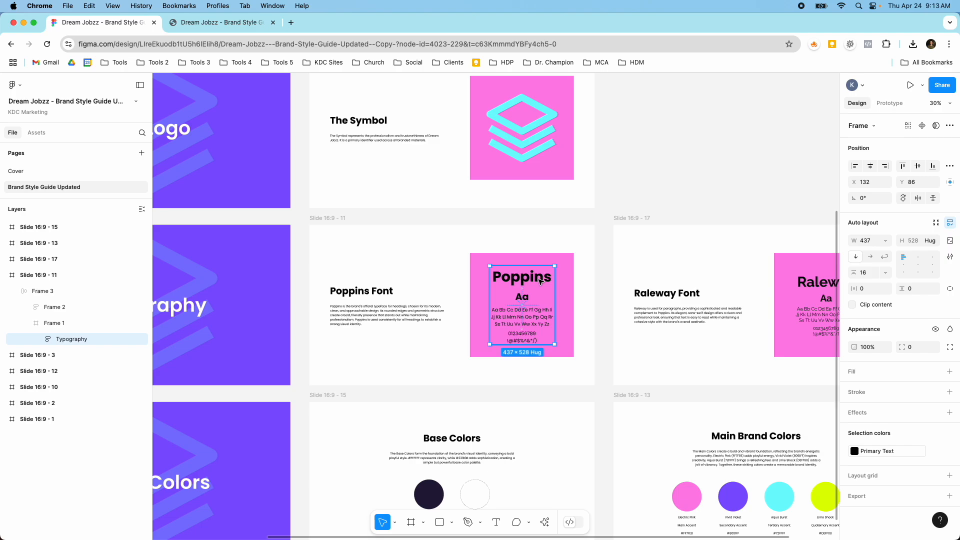
pyautogui.doubleClick(540, 282)
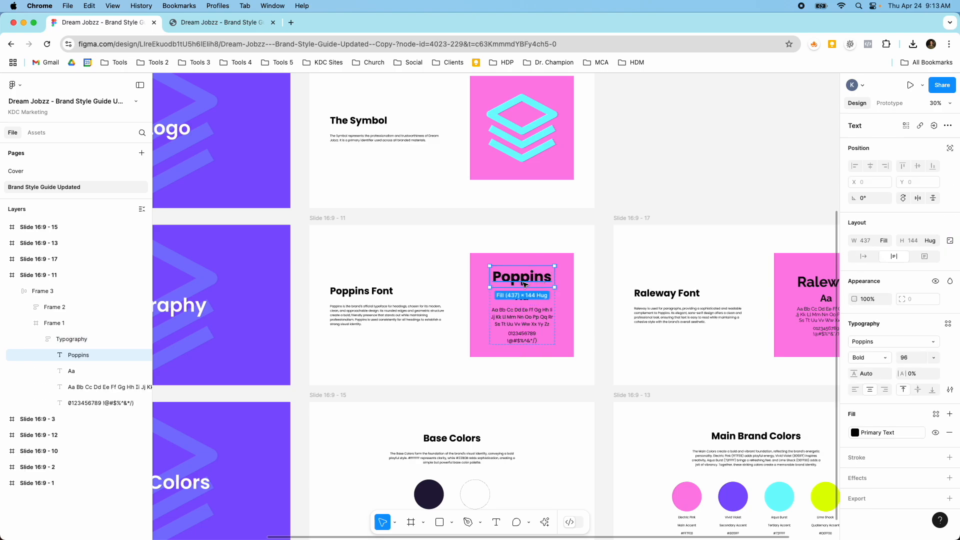
pyautogui.scroll(-5, 525, 284)
pyautogui.scroll(10, 538, 281)
pyautogui.click(493, 326)
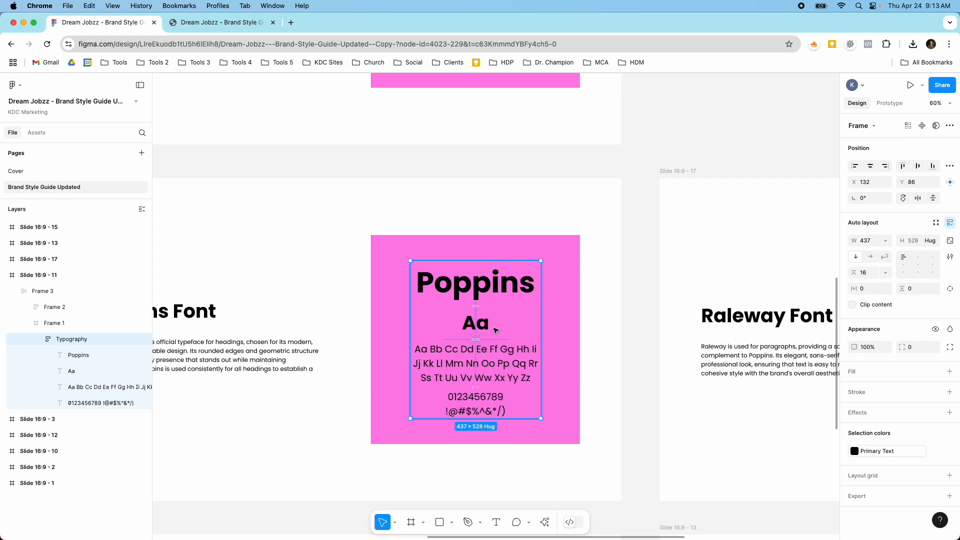
pyautogui.scroll(-5, 495, 330)
pyautogui.scroll(6, 493, 325)
pyautogui.click(484, 280)
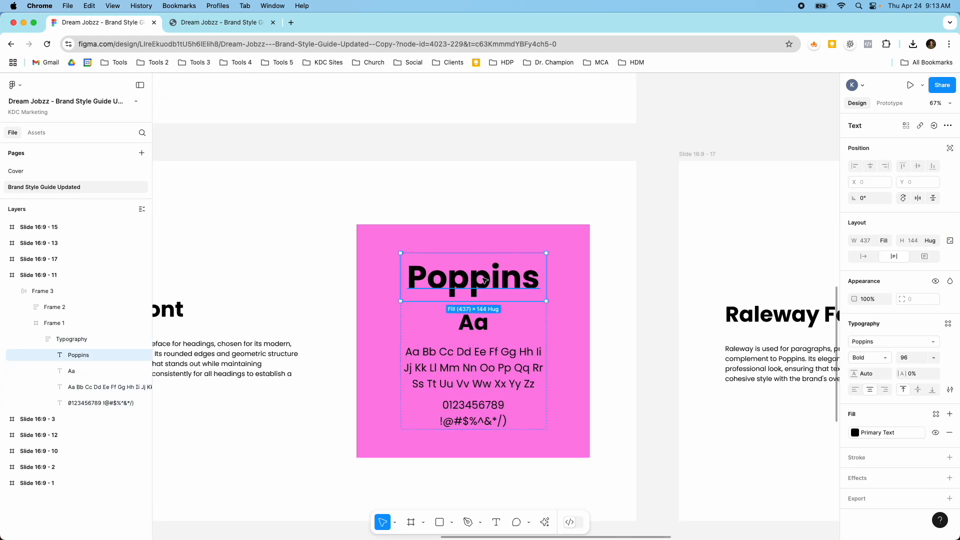
pyautogui.click(477, 323)
pyautogui.click(490, 356)
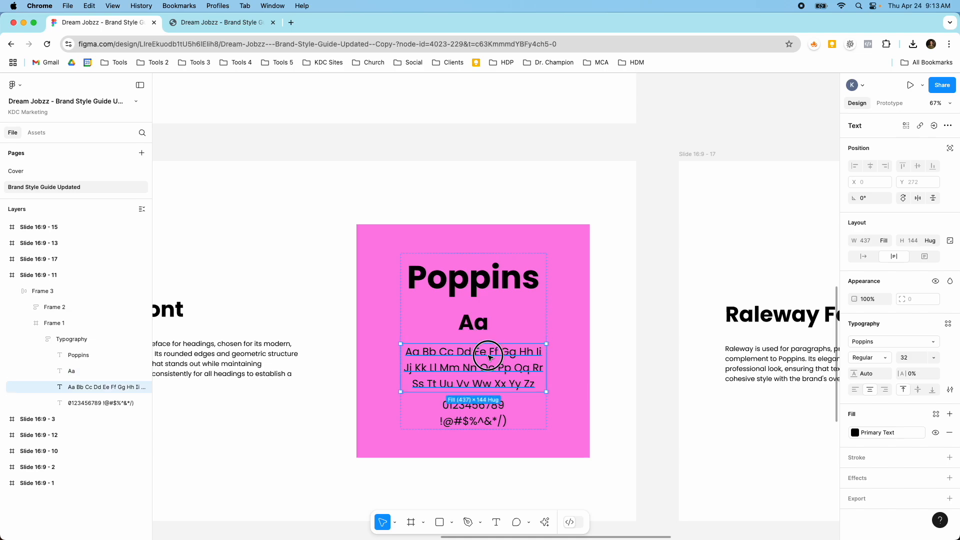
pyautogui.click(494, 420)
pyautogui.scroll(-5, 490, 400)
# Inspect the typography settings of the title, Aa, alphabet and numerals text on the Raleway Font slide's specimen card
pyautogui.scroll(8, 629, 367)
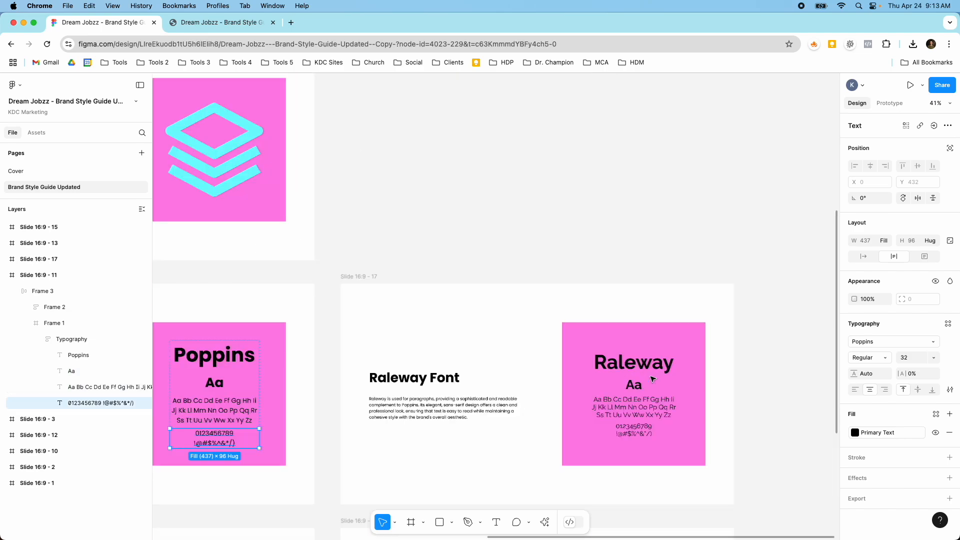
pyautogui.click(629, 367)
pyautogui.click(624, 356)
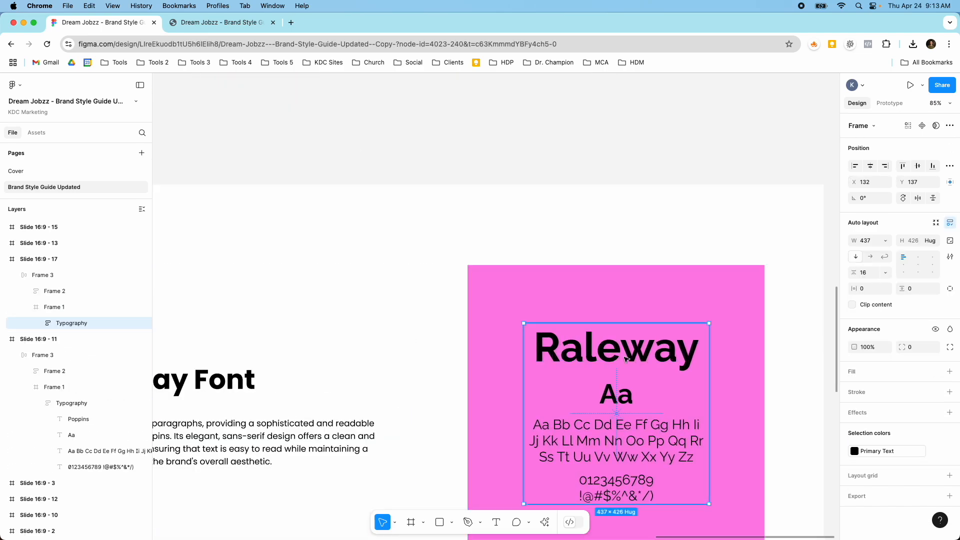
pyautogui.scroll(-3, 626, 359)
pyautogui.click(607, 275)
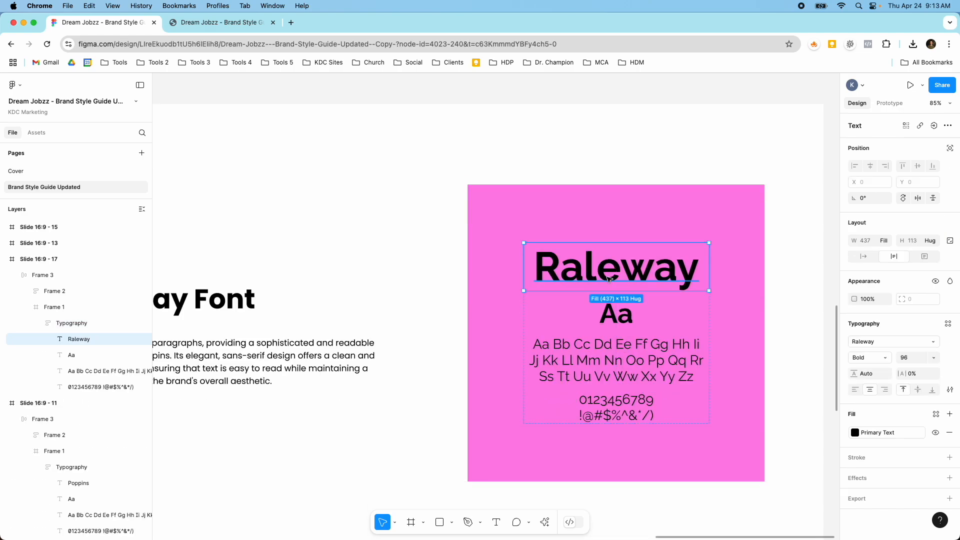
pyautogui.click(623, 320)
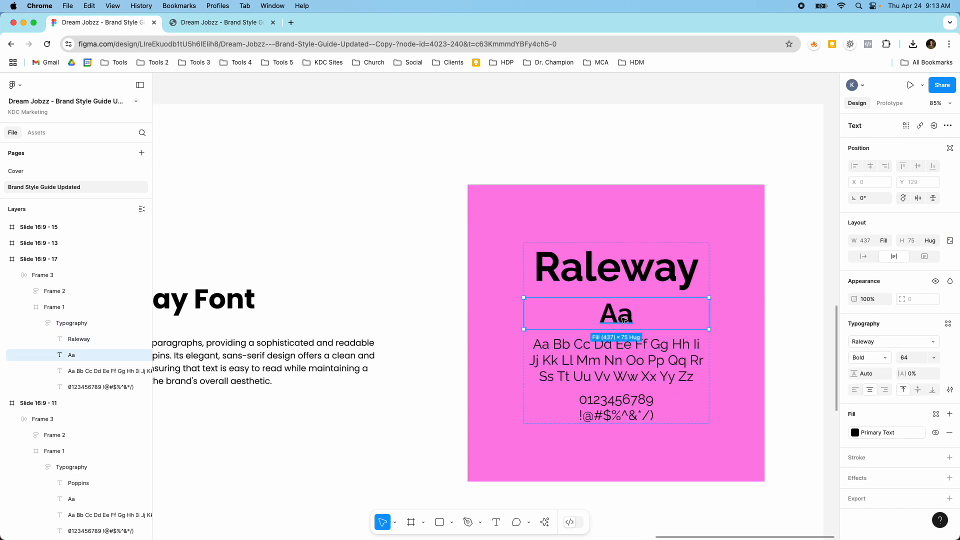
pyautogui.click(629, 356)
pyautogui.click(636, 417)
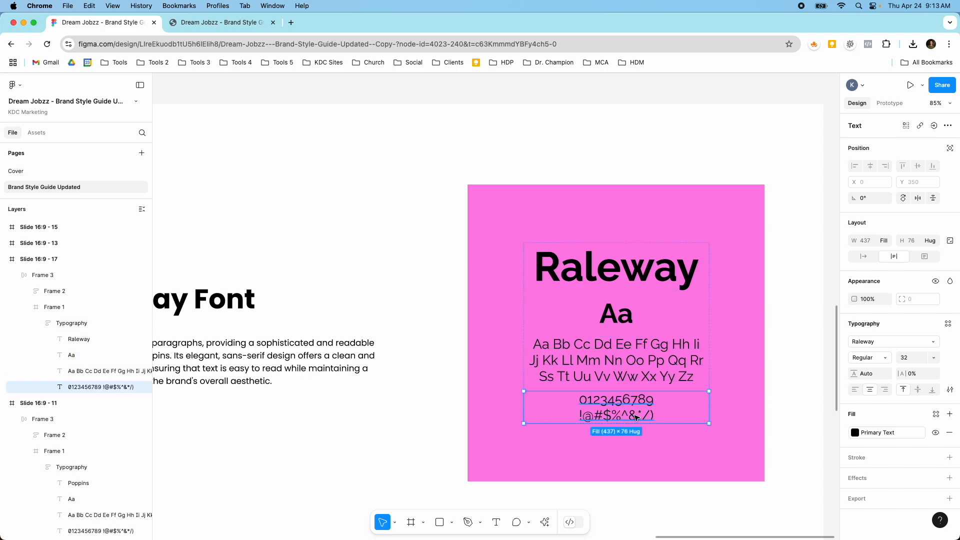
# Examine the Poppins specimen card's text hierarchy up close and review the arrangement of all style guide slides
pyautogui.scroll(-5, 723, 392)
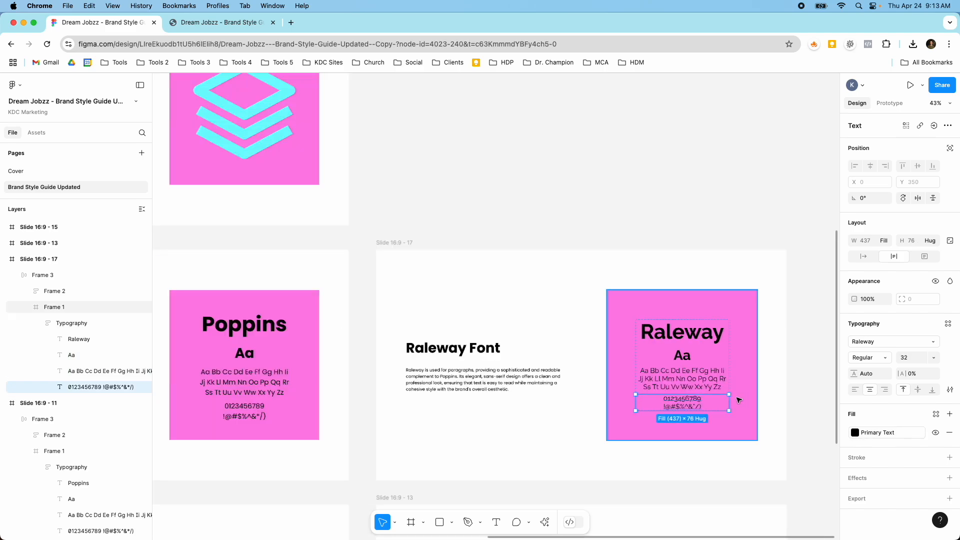
pyautogui.scroll(-3, 657, 381)
pyautogui.scroll(5, 447, 365)
pyautogui.scroll(-2, 389, 340)
pyautogui.scroll(-2, 389, 340)
pyautogui.scroll(10, 380, 342)
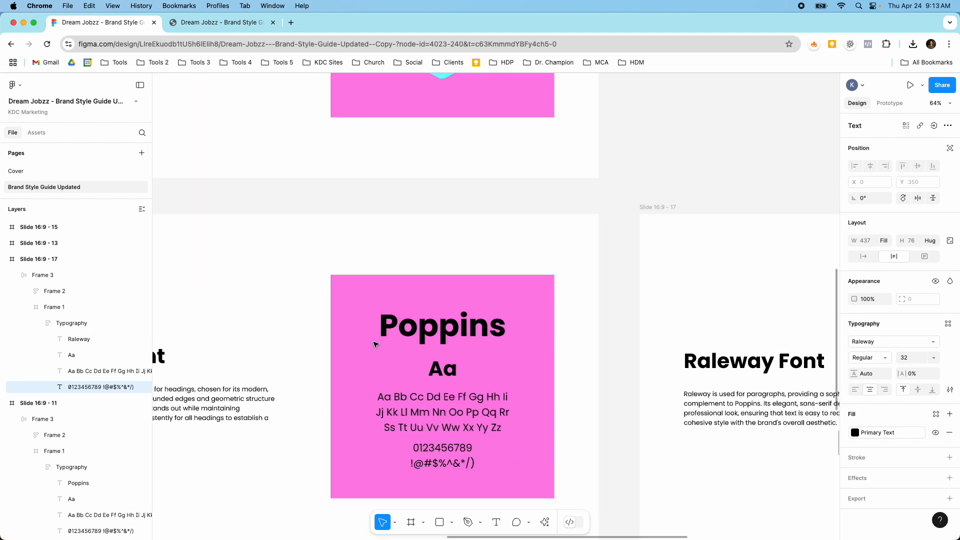
pyautogui.scroll(-5, 400, 333)
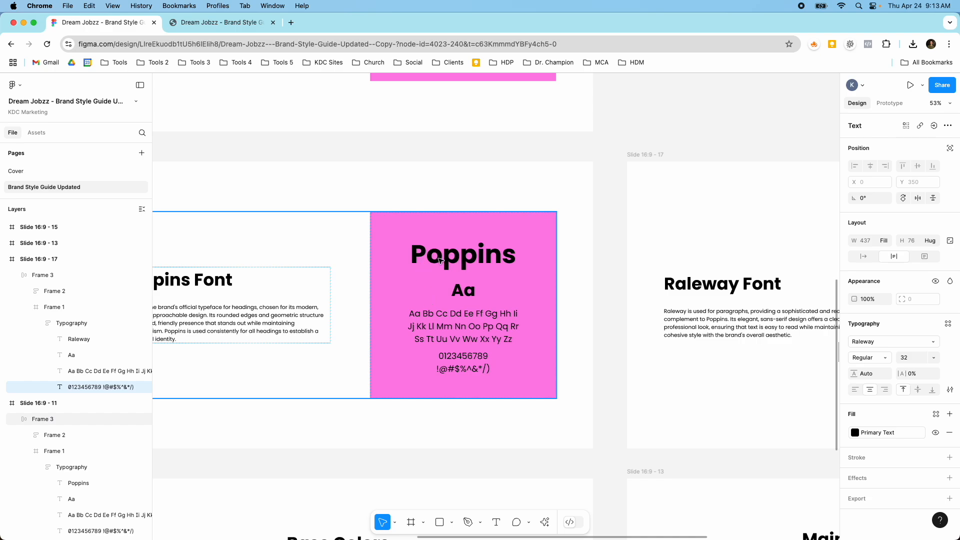
pyautogui.scroll(6, 451, 326)
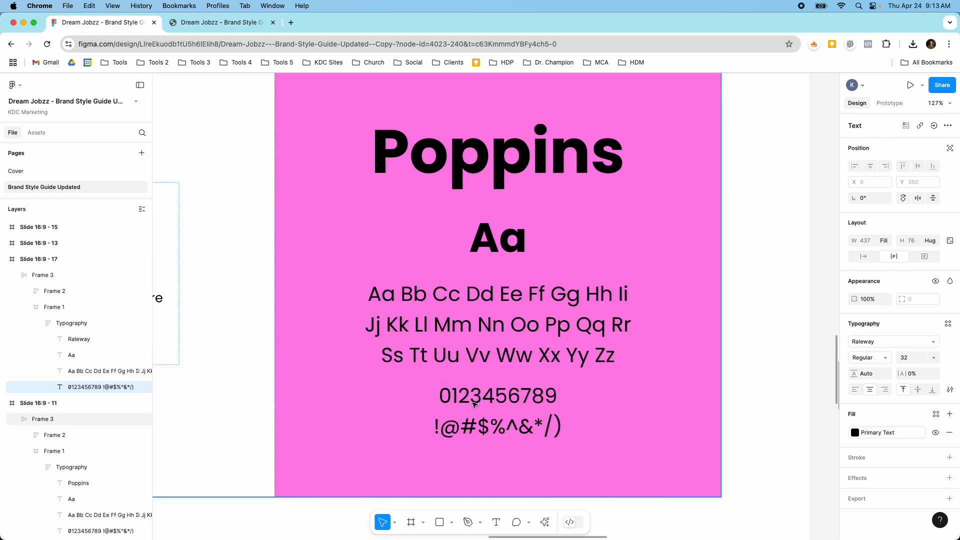
pyautogui.scroll(-10, 479, 412)
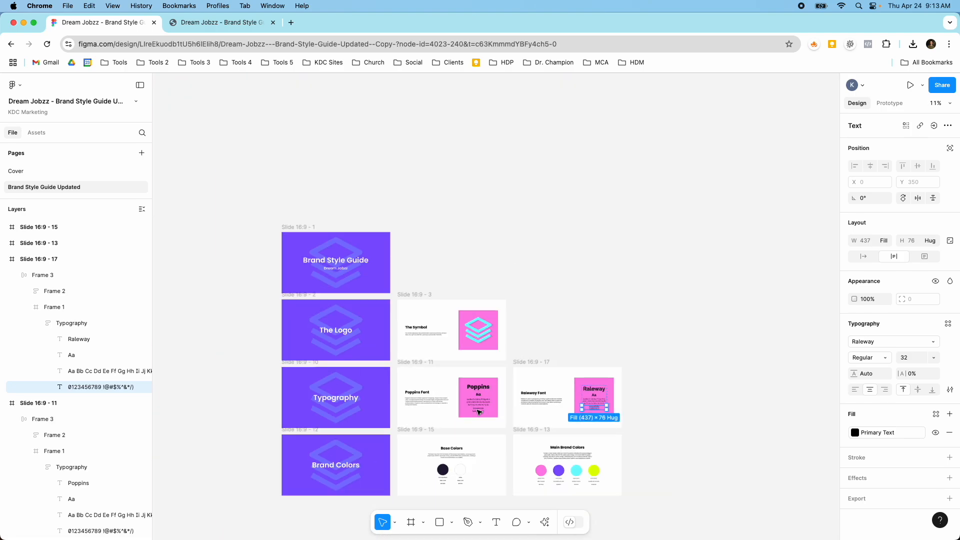
pyautogui.scroll(2, 405, 341)
pyautogui.scroll(3, 365, 270)
pyautogui.scroll(-5, 365, 270)
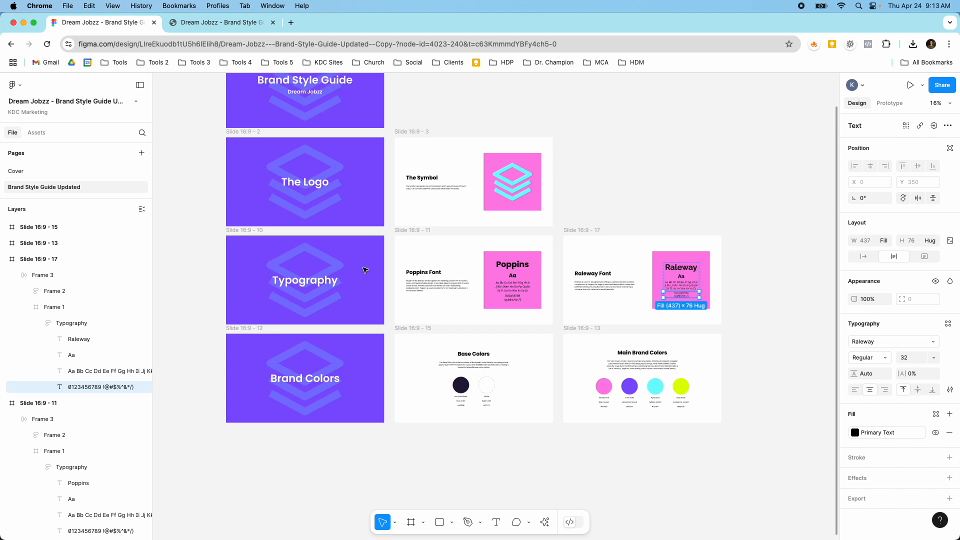
pyautogui.scroll(2, 364, 270)
pyautogui.scroll(-1, 367, 189)
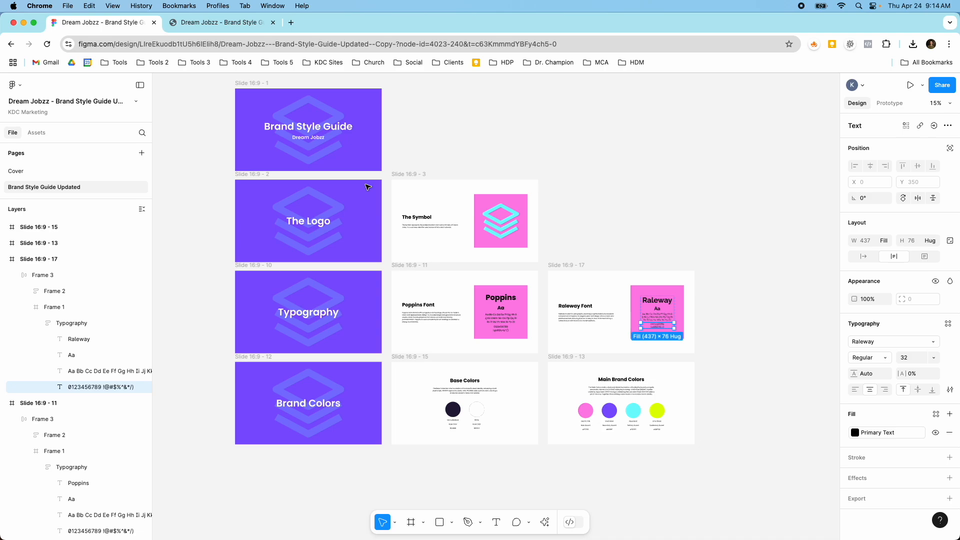
# Switch to the exported PDF of the brand style guide and review its cover, logo, typography and color pages
pyautogui.click(250, 23)
pyautogui.scroll(10, 567, 182)
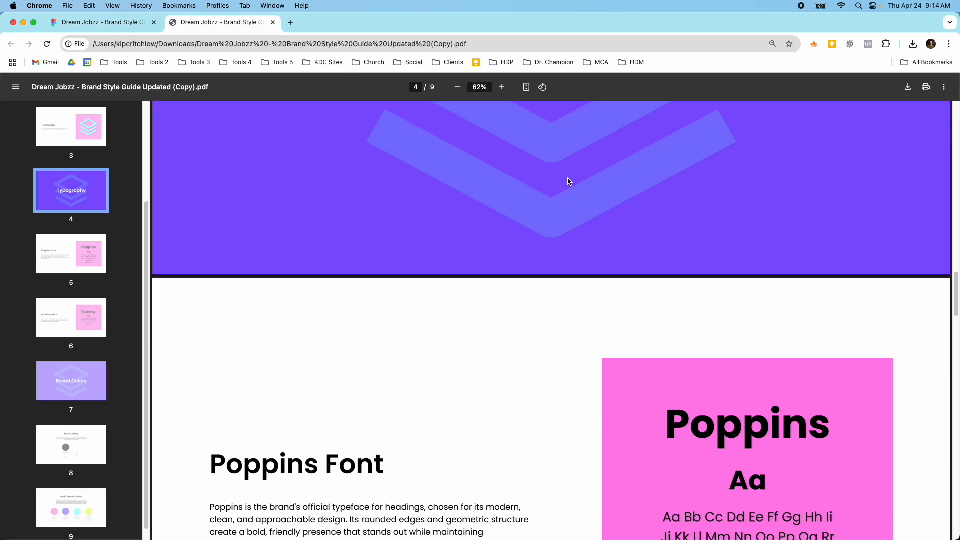
pyautogui.scroll(15, 567, 182)
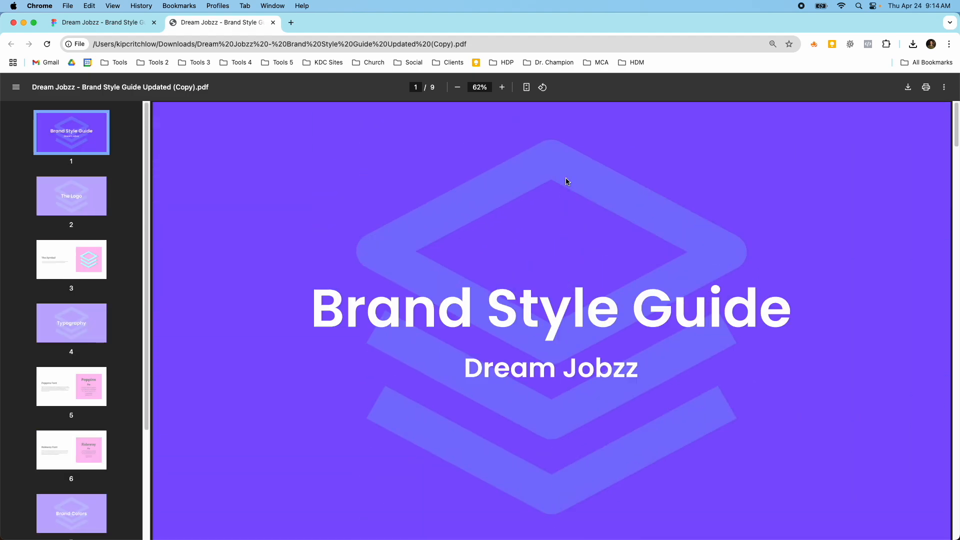
pyautogui.scroll(-15, 567, 181)
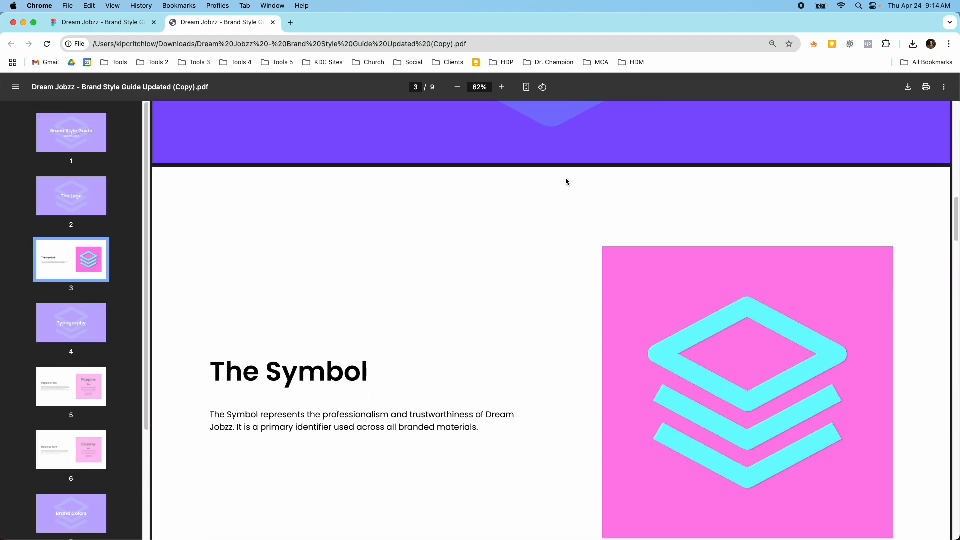
pyautogui.scroll(-15, 566, 182)
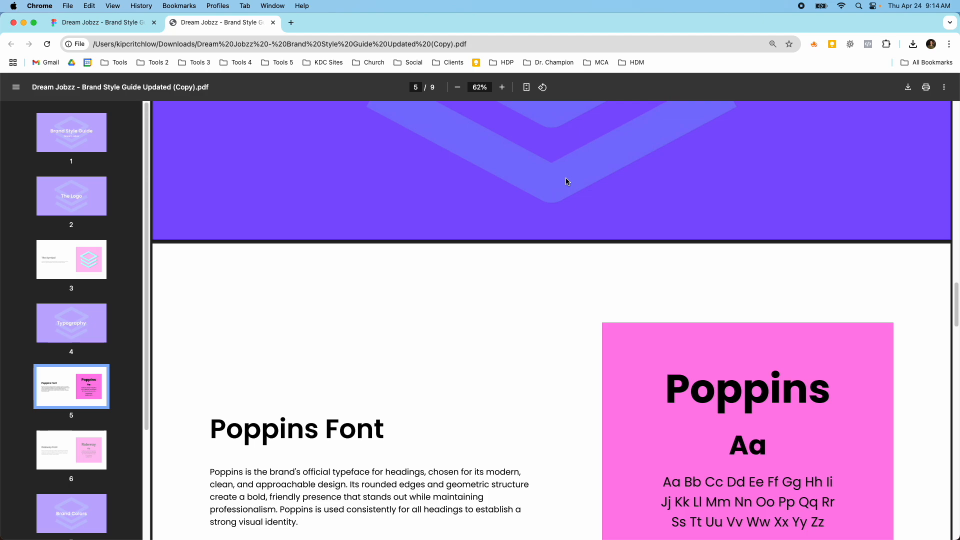
pyautogui.scroll(-15, 567, 181)
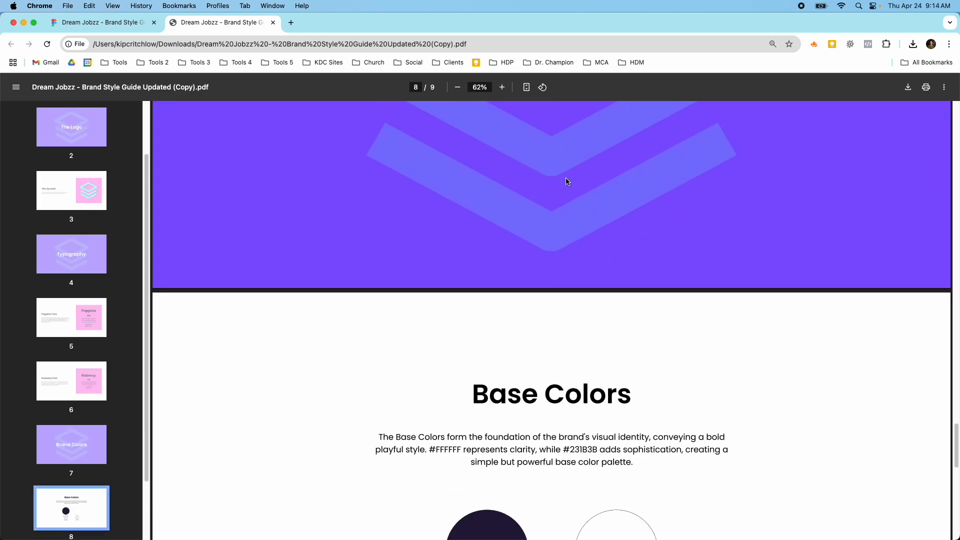
pyautogui.scroll(-15, 567, 182)
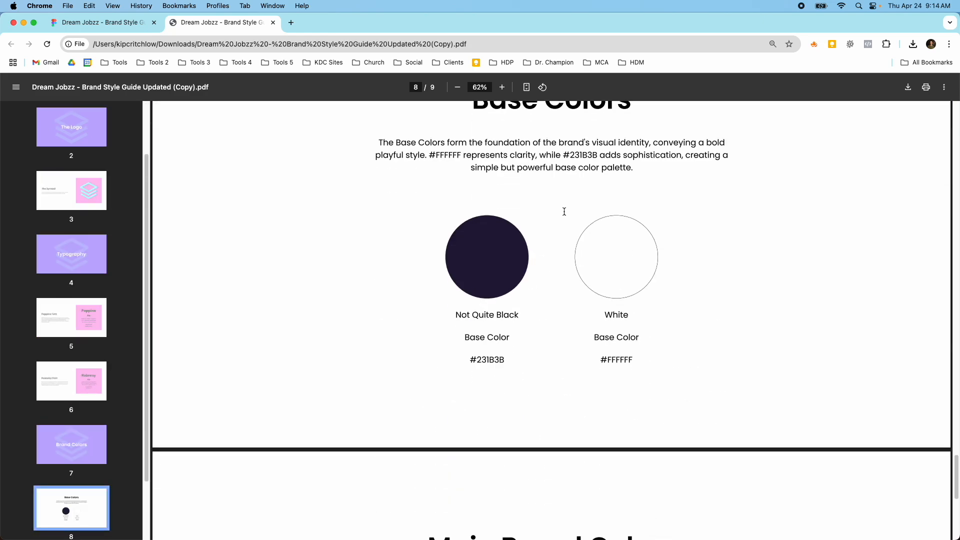
pyautogui.scroll(15, 564, 211)
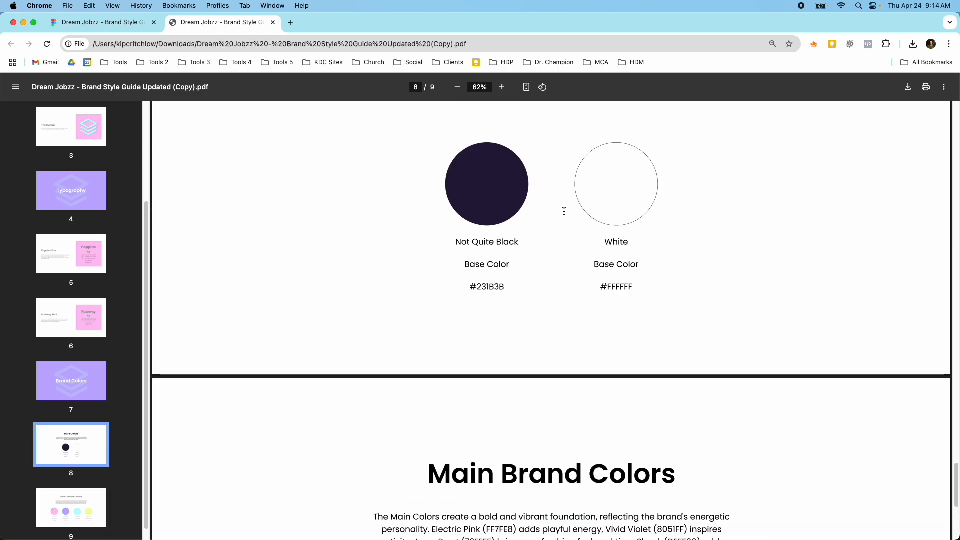
pyautogui.scroll(15, 564, 212)
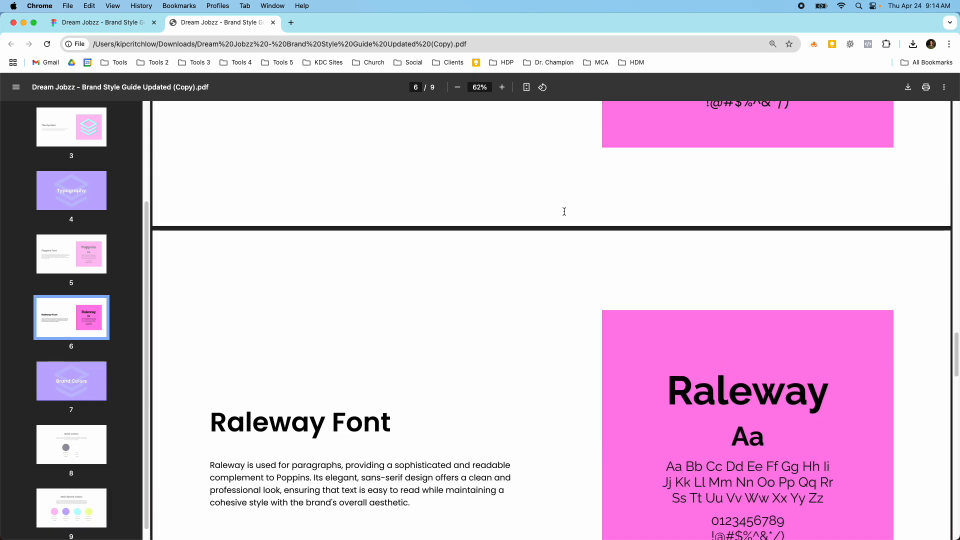
pyautogui.scroll(5, 564, 211)
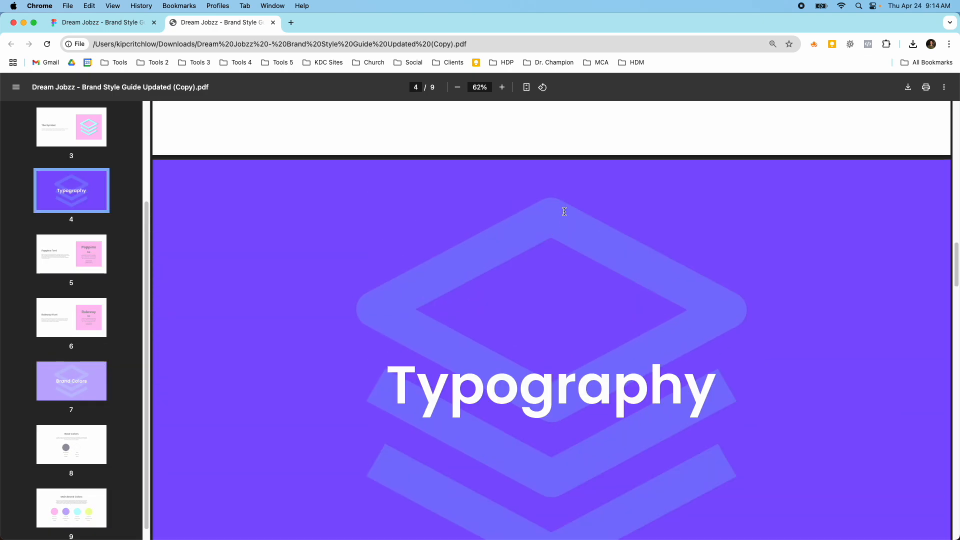
pyautogui.scroll(20, 564, 212)
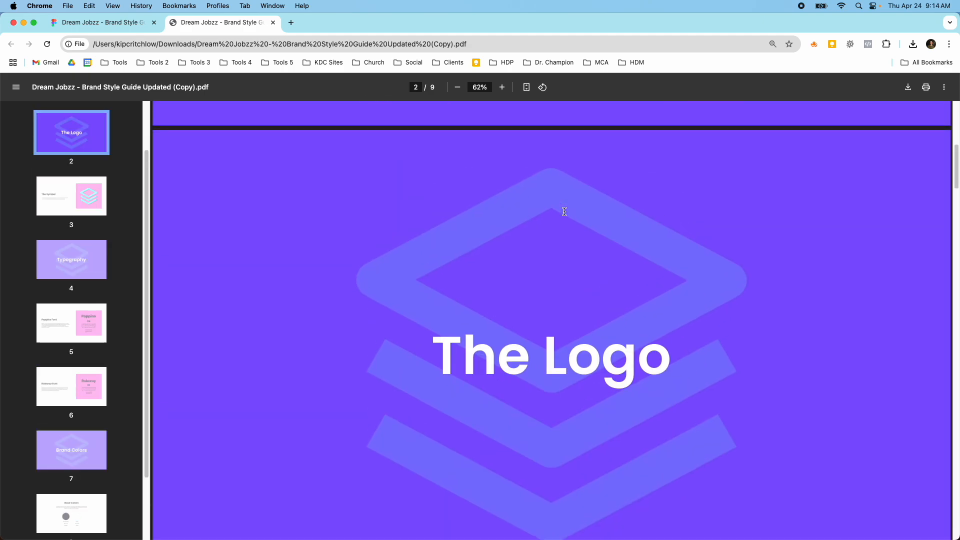
# Return to the Figma design file and review the full slide layout from the cover to the brand colors
pyautogui.click(148, 25)
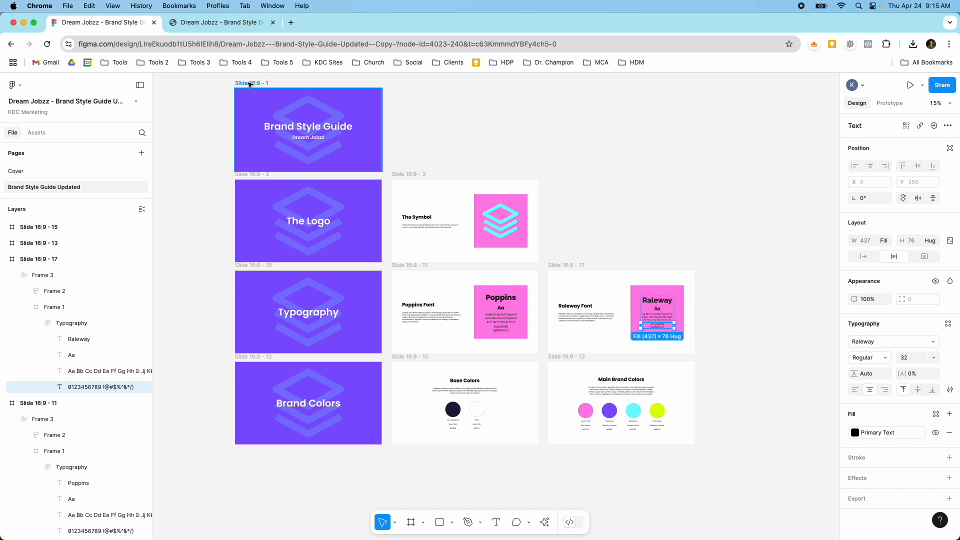
pyautogui.scroll(2, 282, 124)
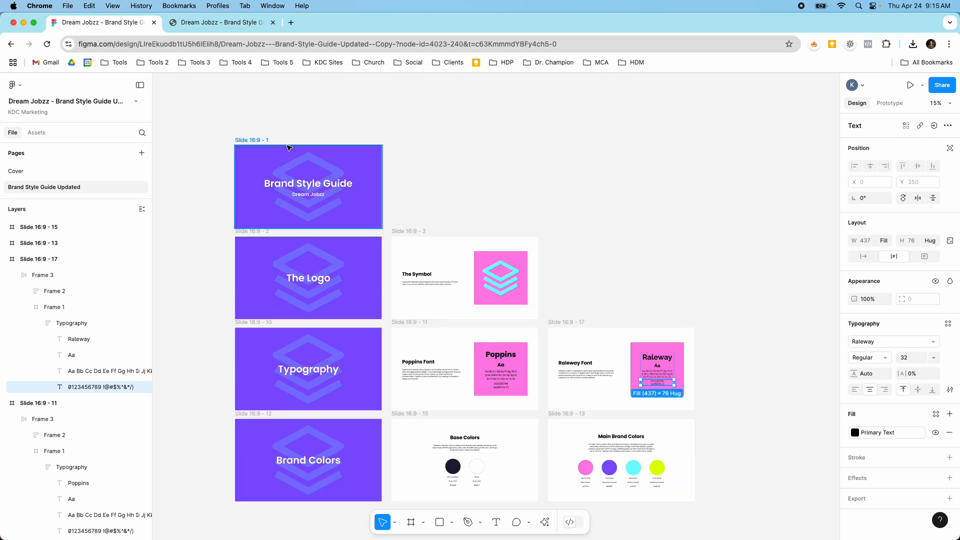
pyautogui.scroll(3, 287, 146)
pyautogui.scroll(-5, 286, 150)
pyautogui.scroll(2, 283, 259)
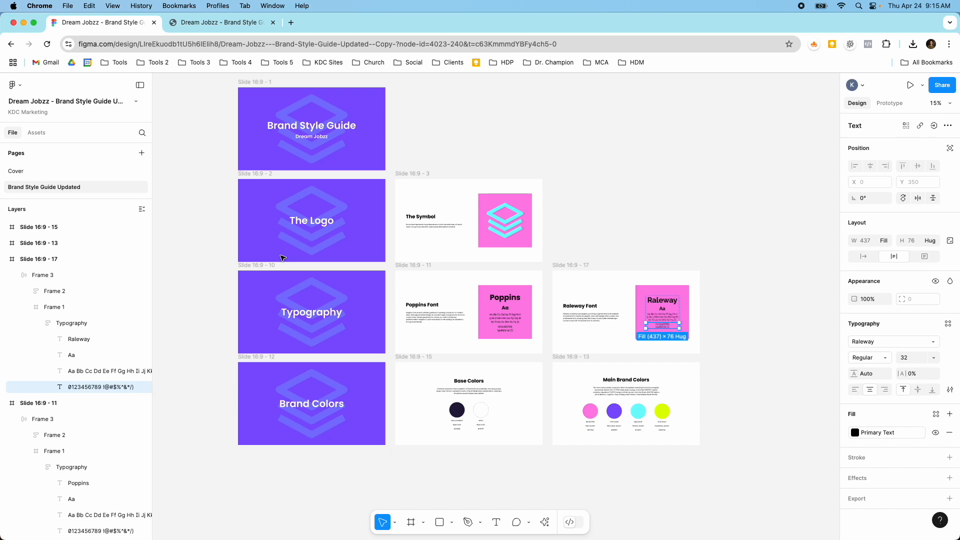
pyautogui.scroll(5, 313, 227)
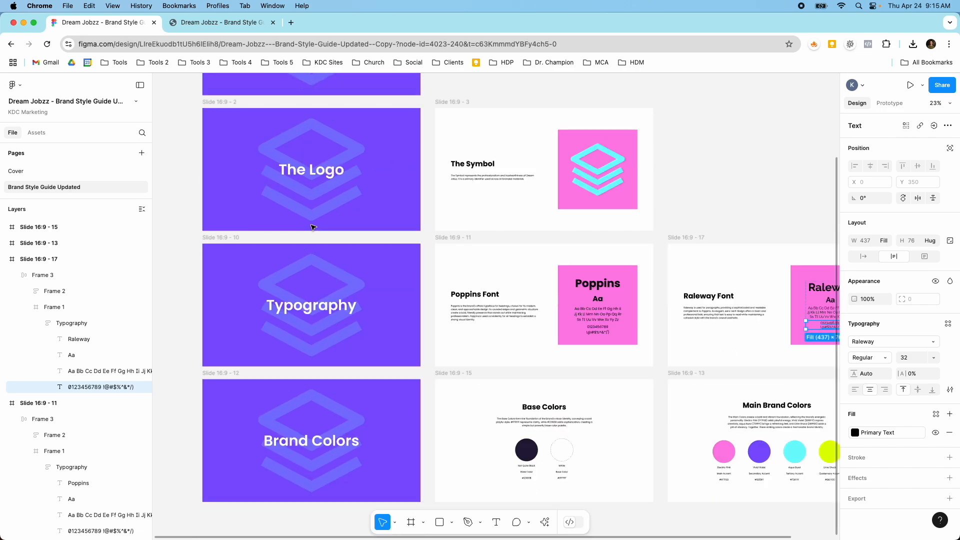
pyautogui.scroll(-5, 312, 228)
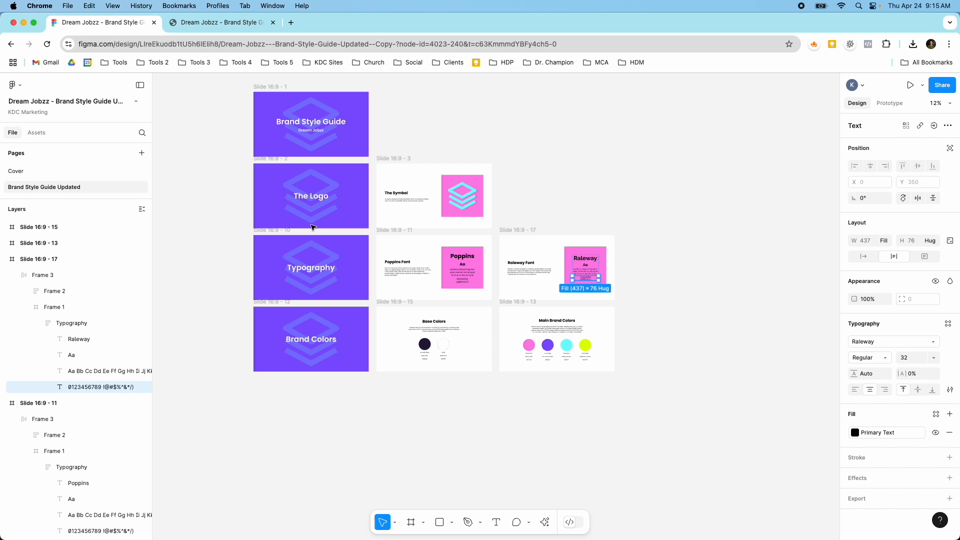
pyautogui.scroll(2, 327, 150)
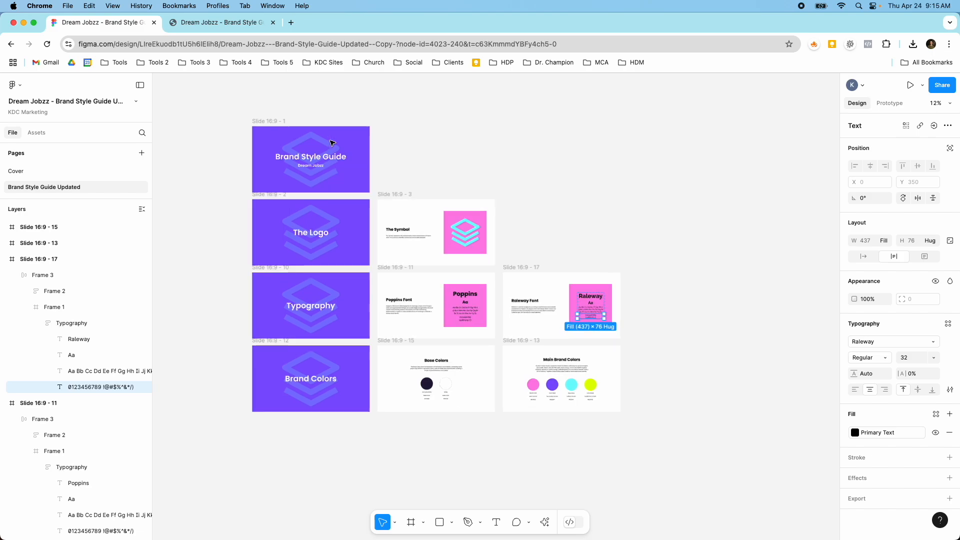